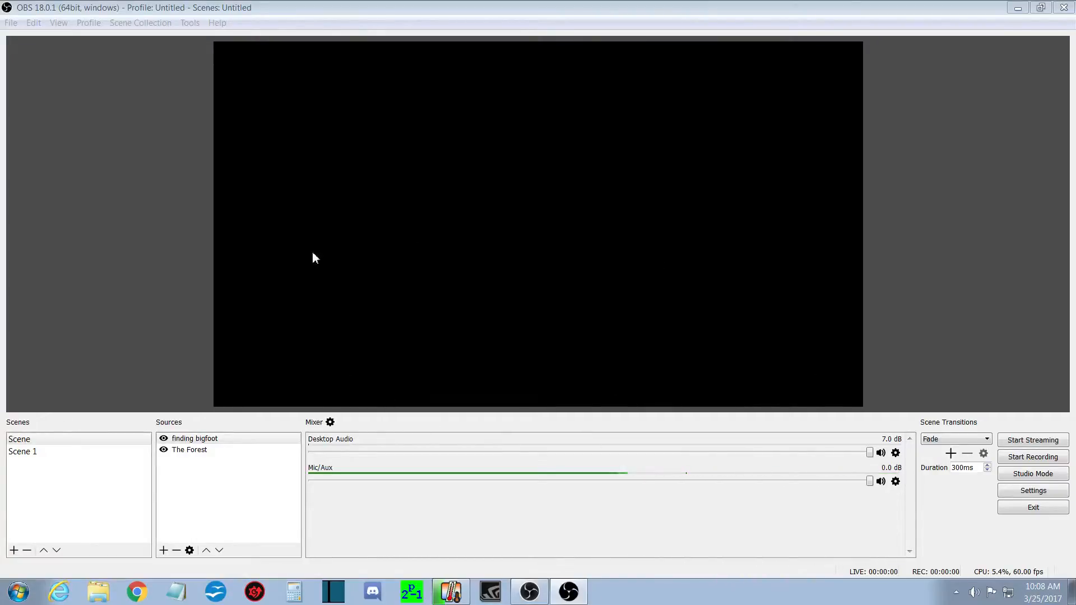
- Open the settings and review the General options and the streaming output options
click(1032, 492)
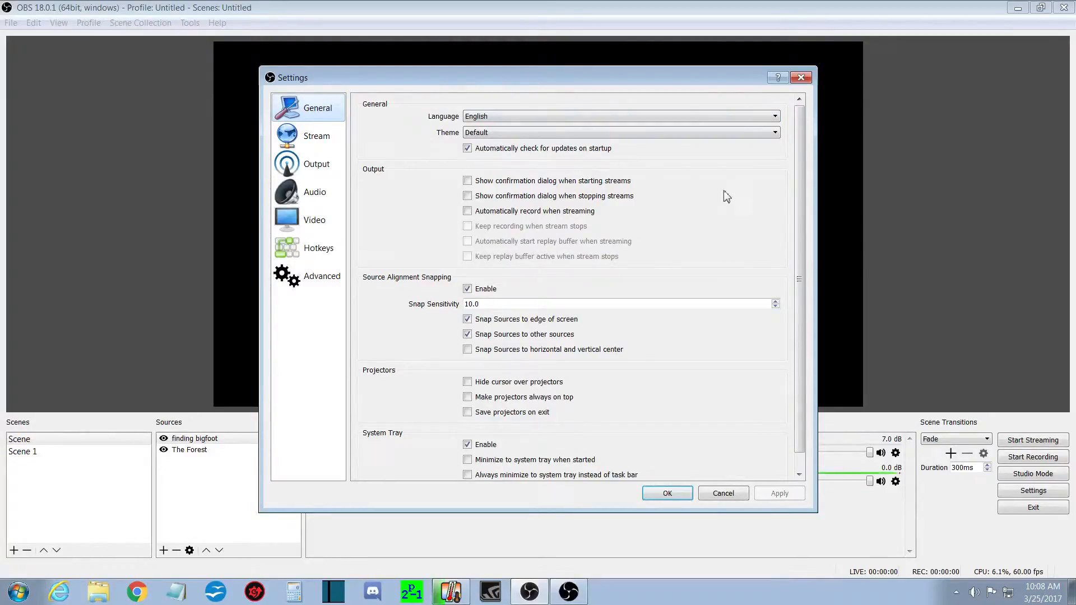
drag(801, 197, 814, 272)
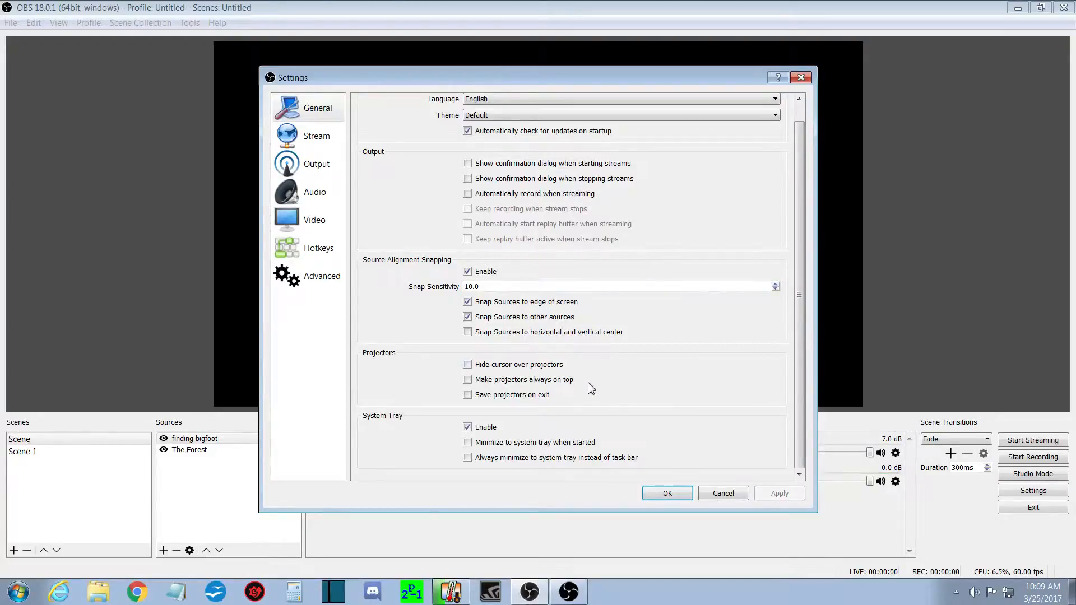
scroll(592, 388, up, 1)
scroll(592, 388, down, 1)
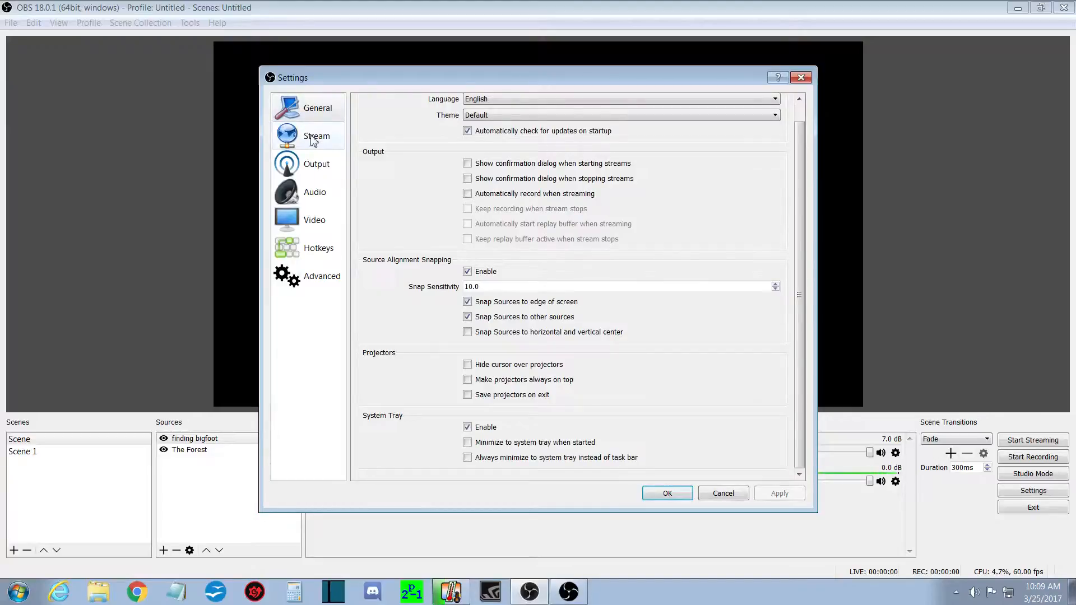
click(317, 164)
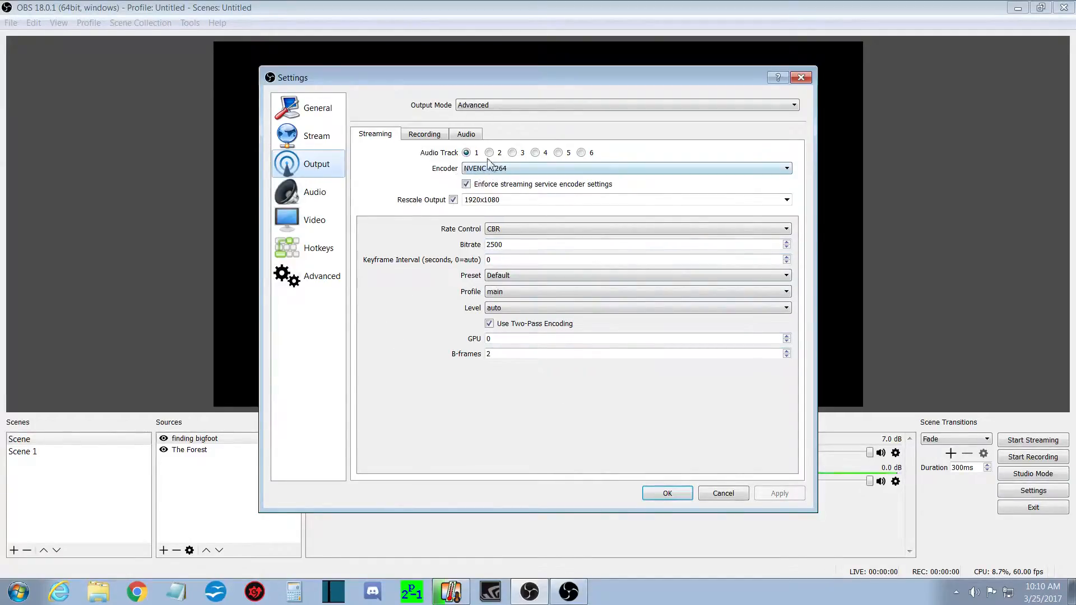
- Set the audio sample rate to 48khz and the Mic/Auxiliary audio device to Microphone (3- USB PnP Sound Device)
click(327, 202)
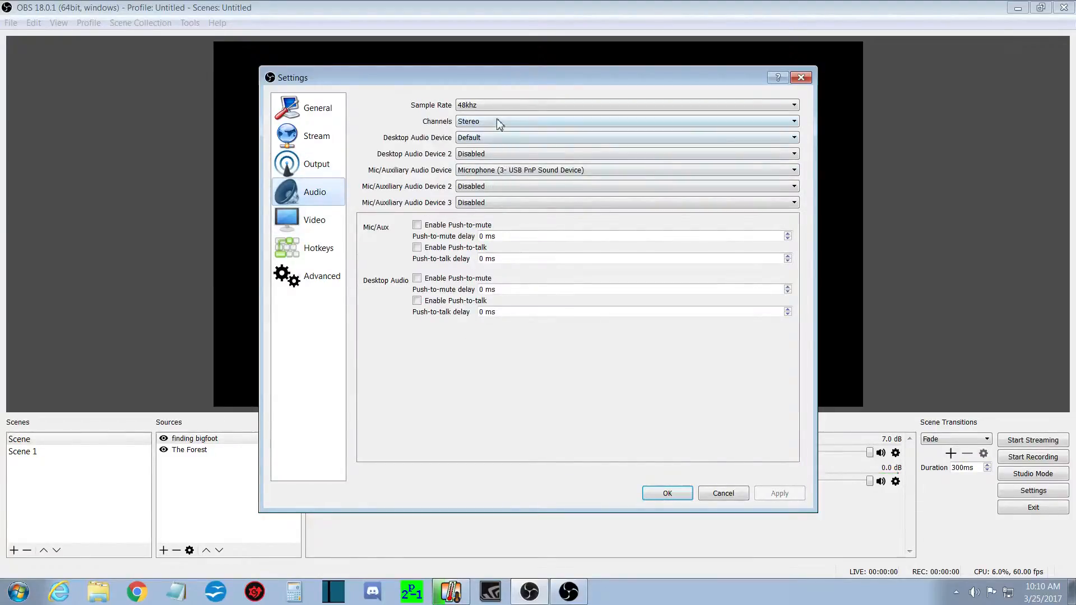
click(794, 106)
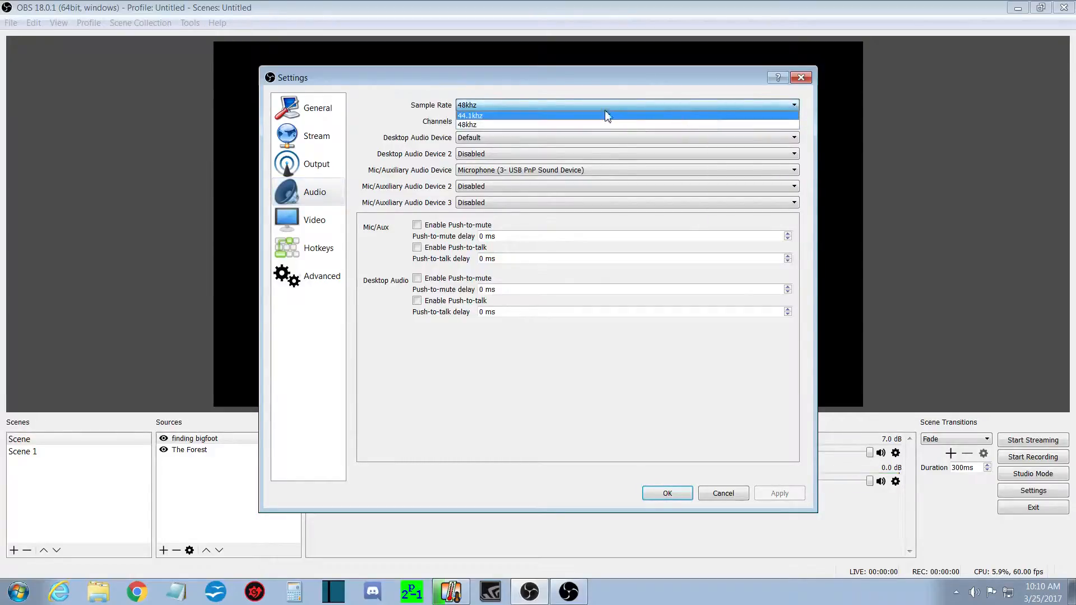
click(481, 124)
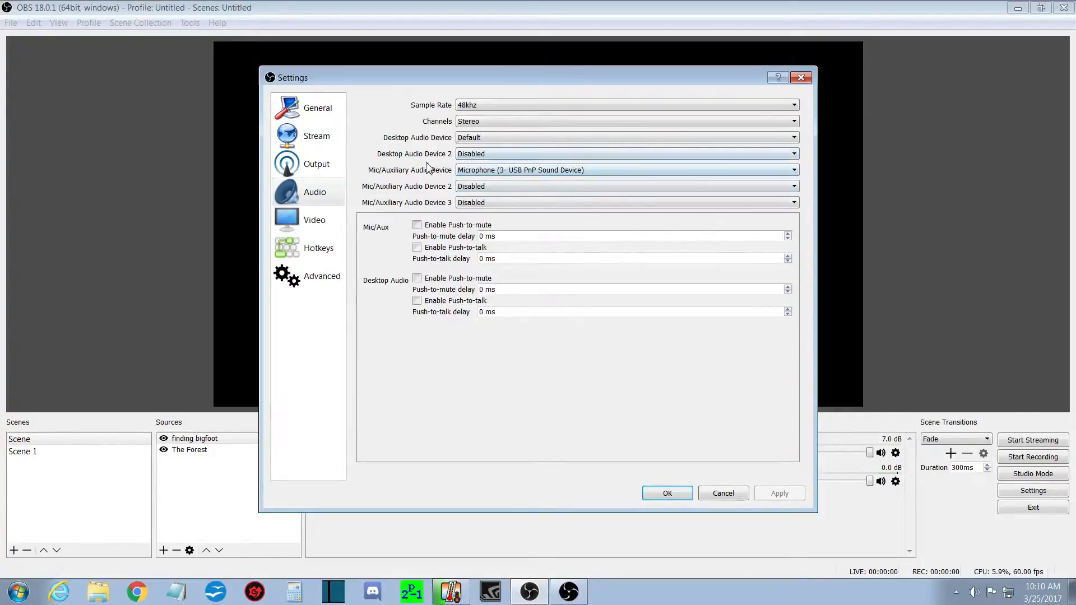
click(795, 170)
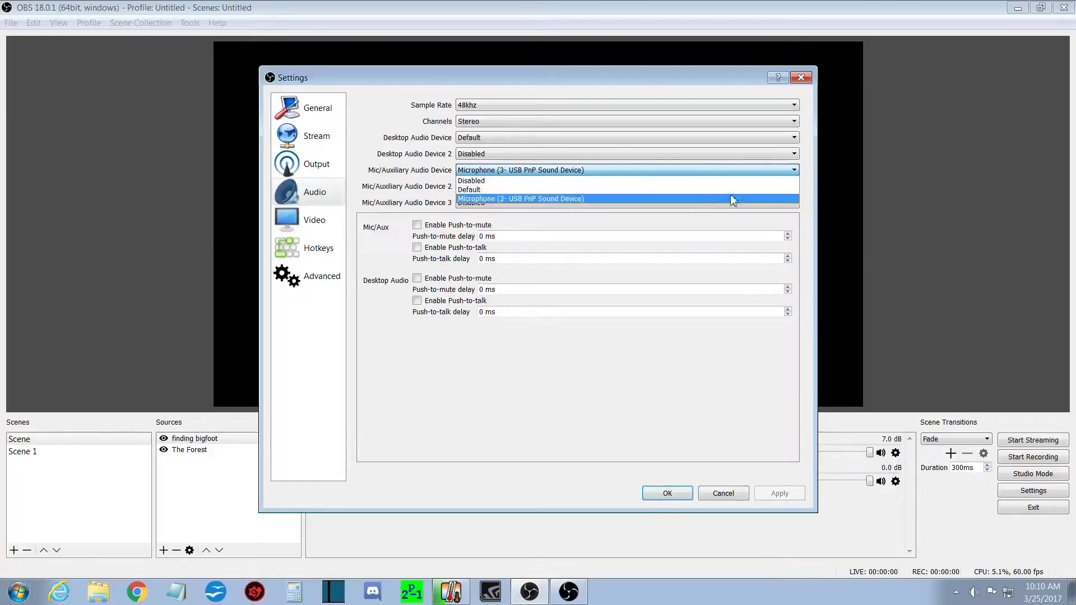
click(597, 199)
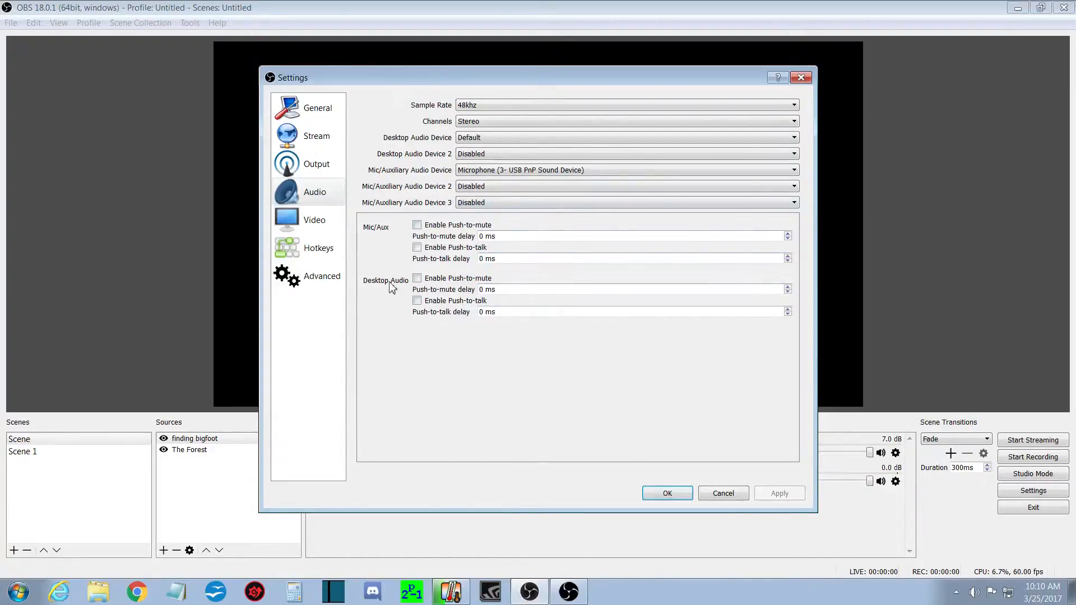
- Review the video resolution, downscale filter and FPS settings, and toggle the Disable Aero option
click(323, 223)
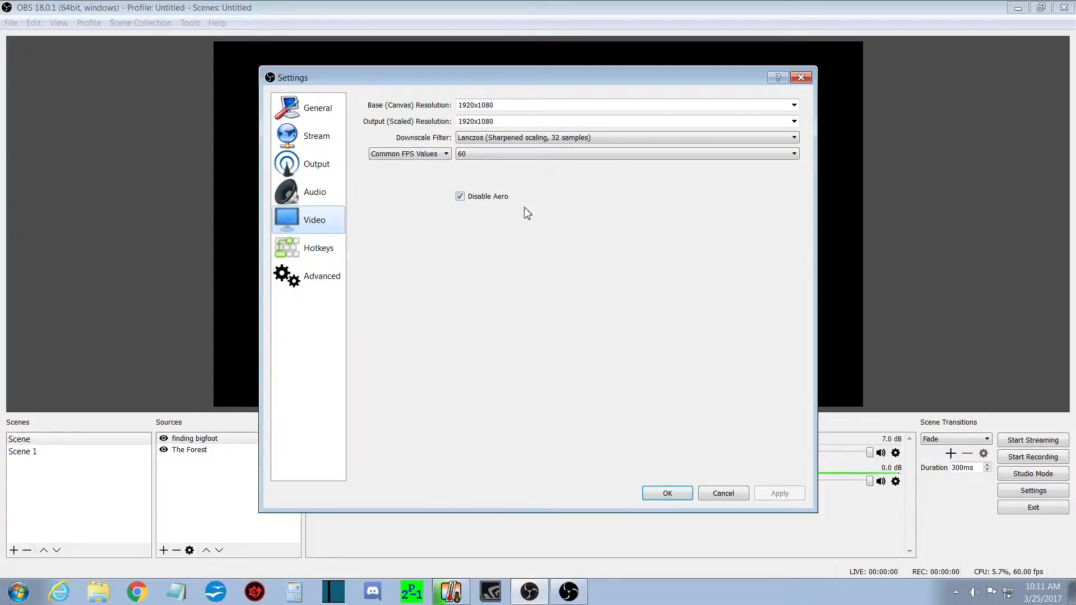
click(459, 197)
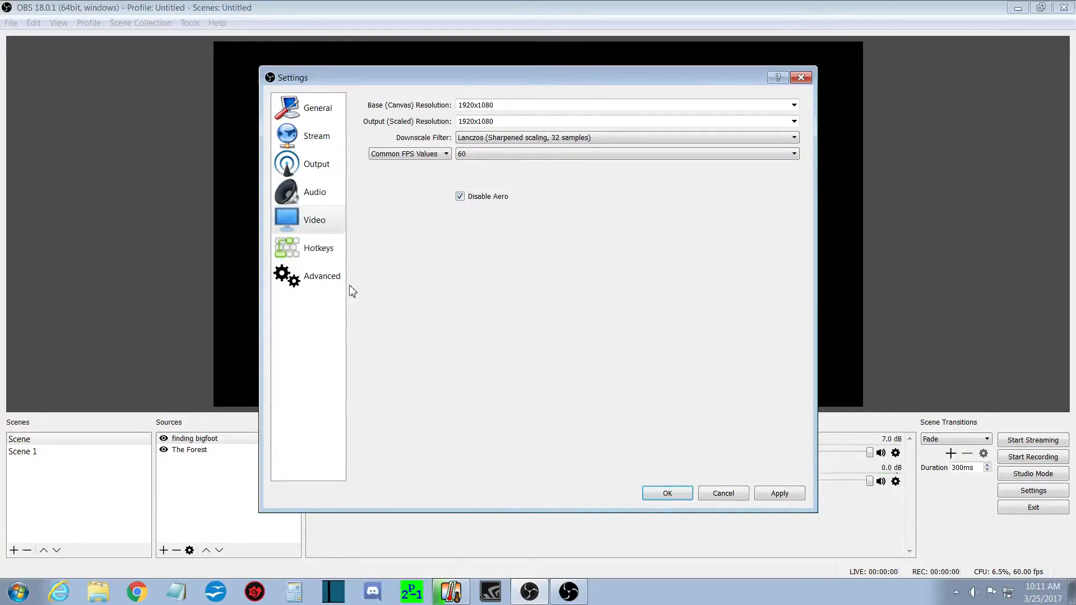
- Examine the hotkey assignments for streaming, recording, scenes and audio sources
click(333, 256)
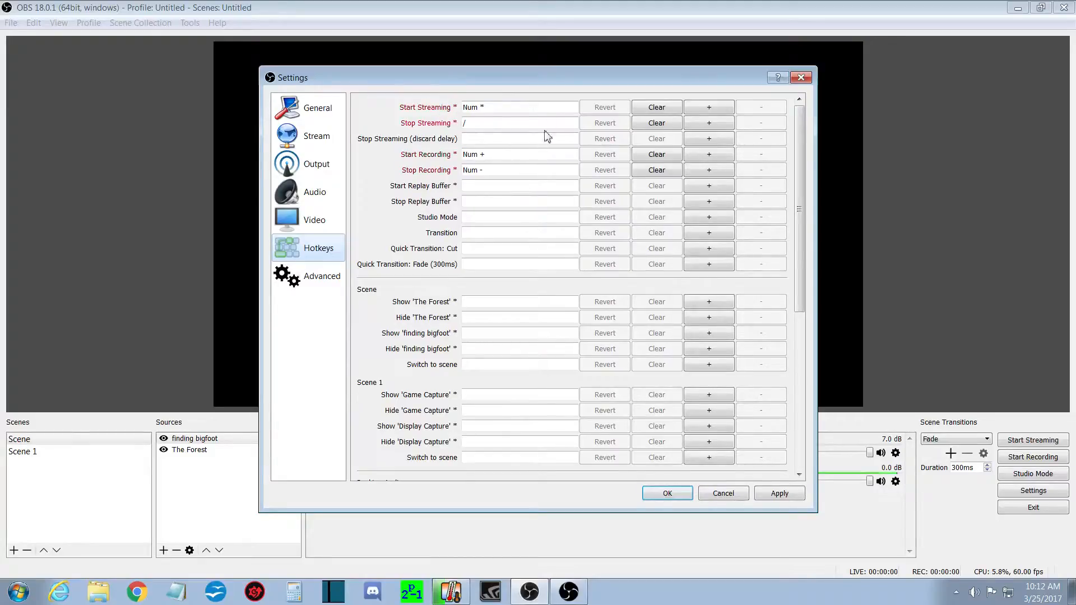
scroll(540, 372, down, 7)
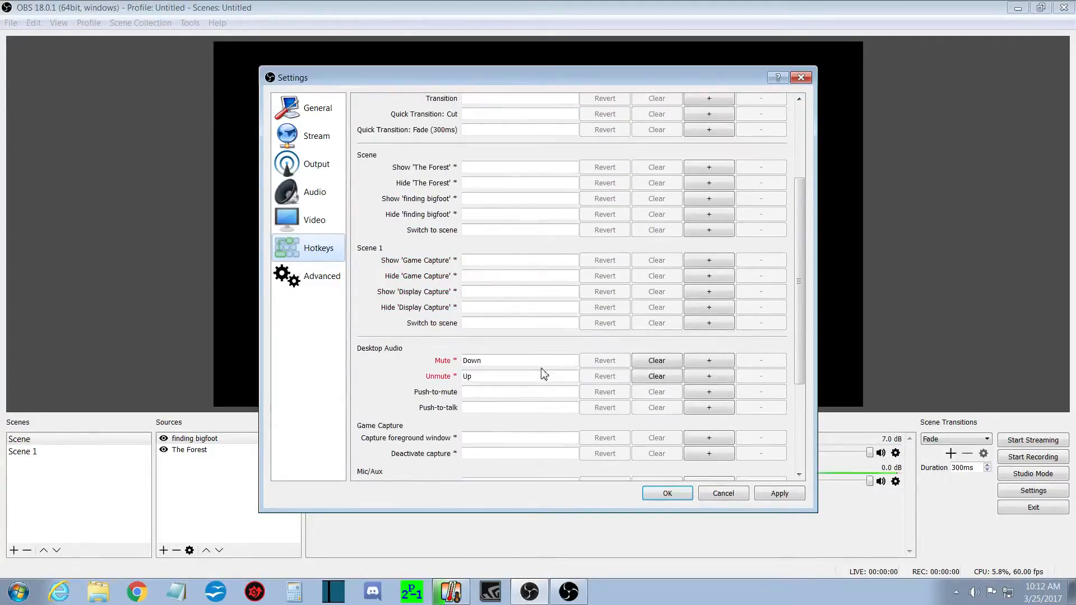
scroll(544, 373, down, 1)
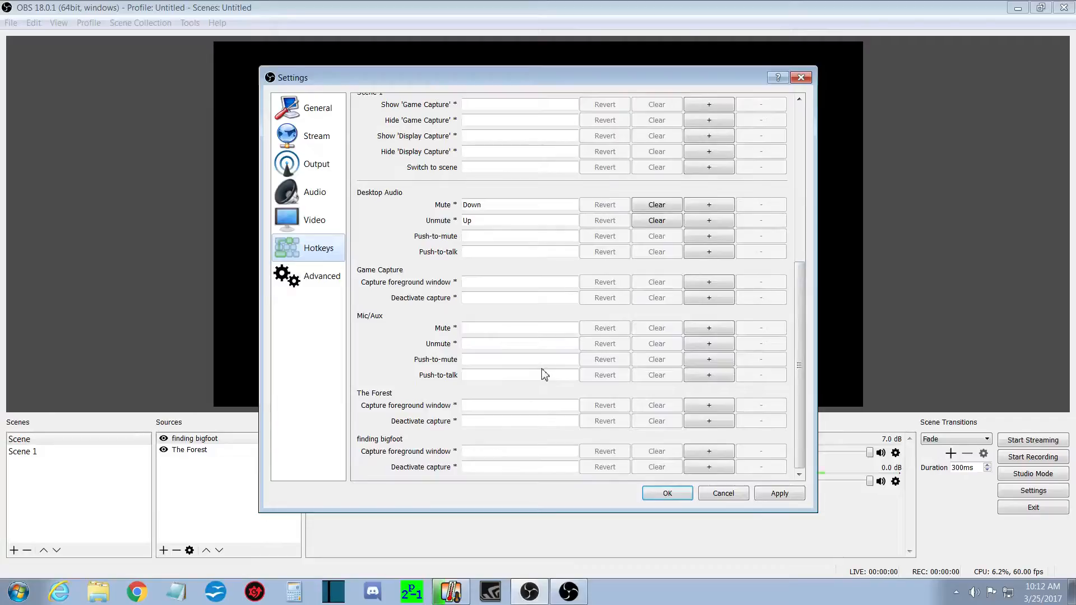
scroll(543, 373, up, 3)
scroll(543, 369, up, 4)
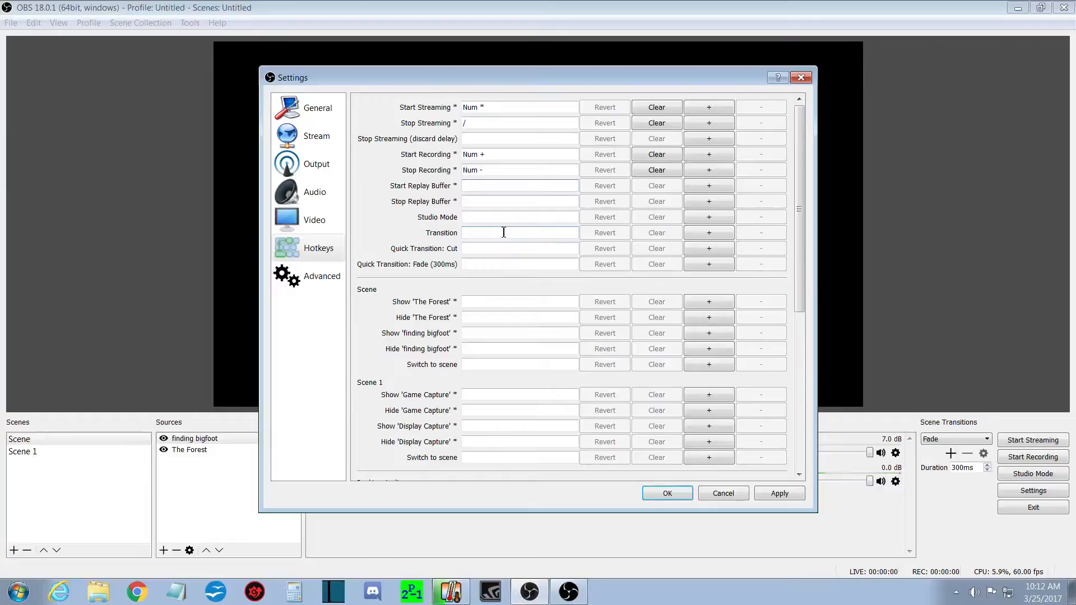
- Assign = as the Start Replay Buffer hotkey and clear that assignment
key(equal)
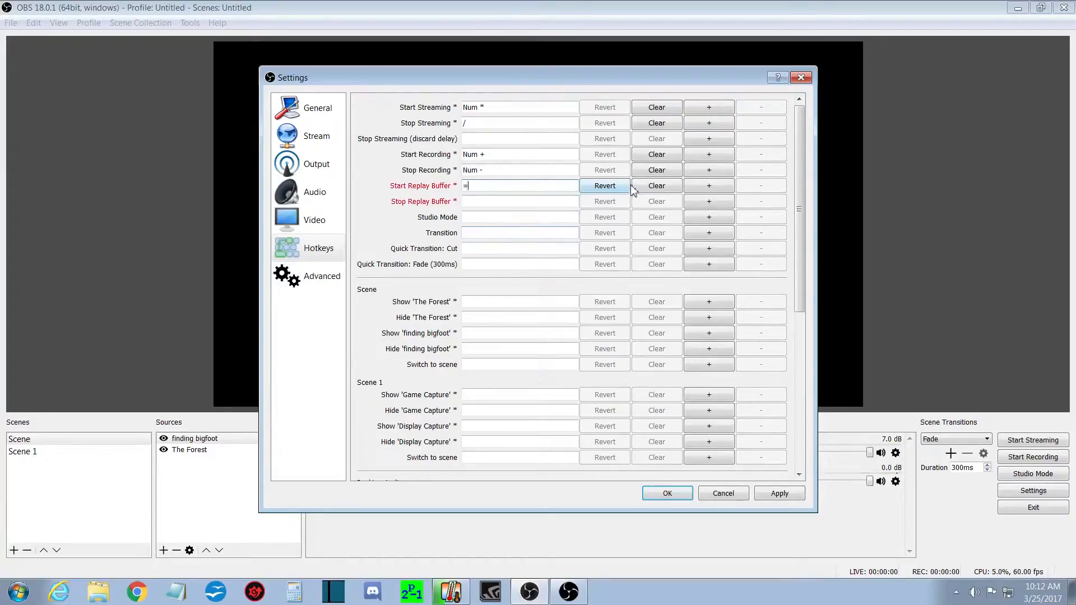
click(652, 187)
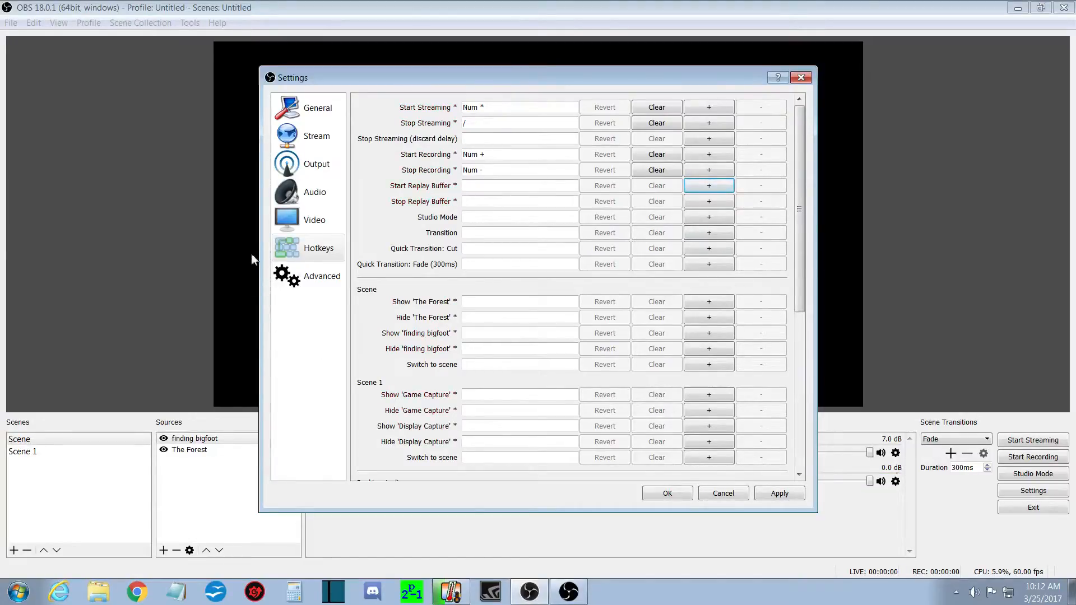
- In the advanced settings, set the process priority to Normal and the renderer to Direct3D 11
click(301, 283)
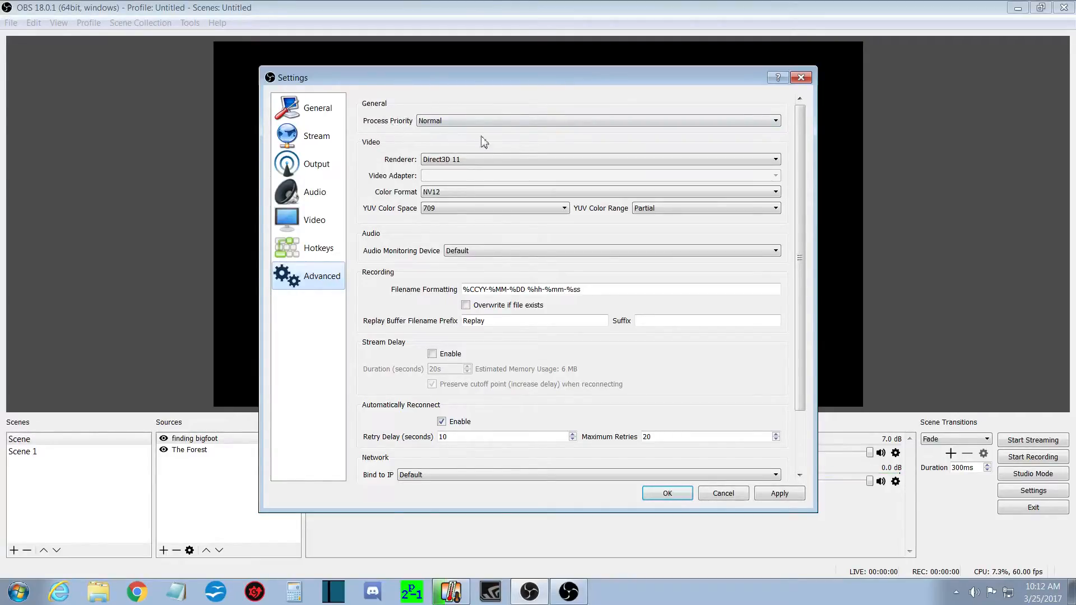
click(775, 122)
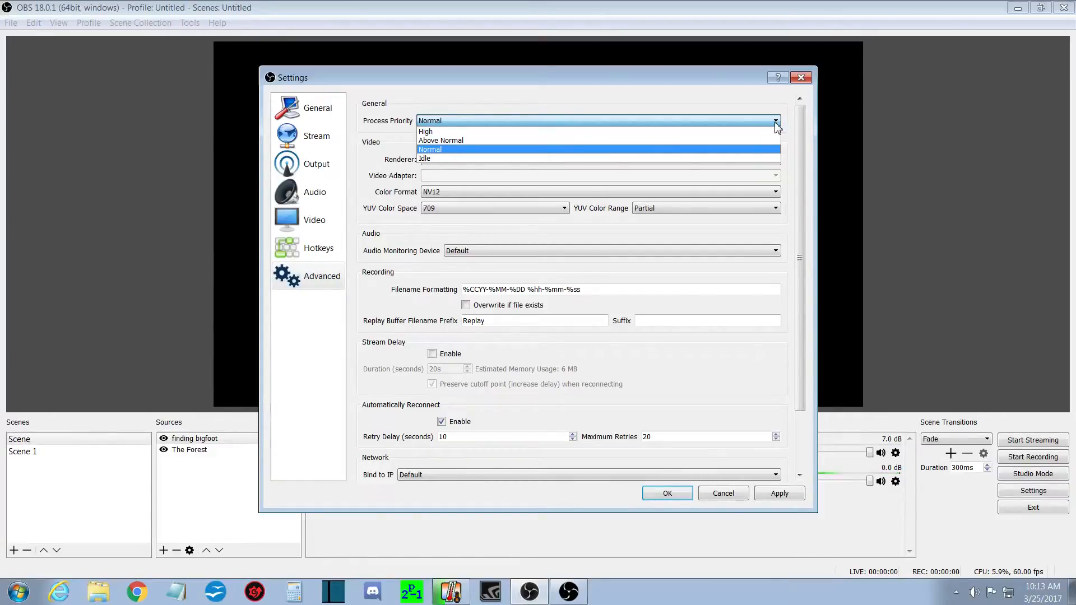
click(453, 150)
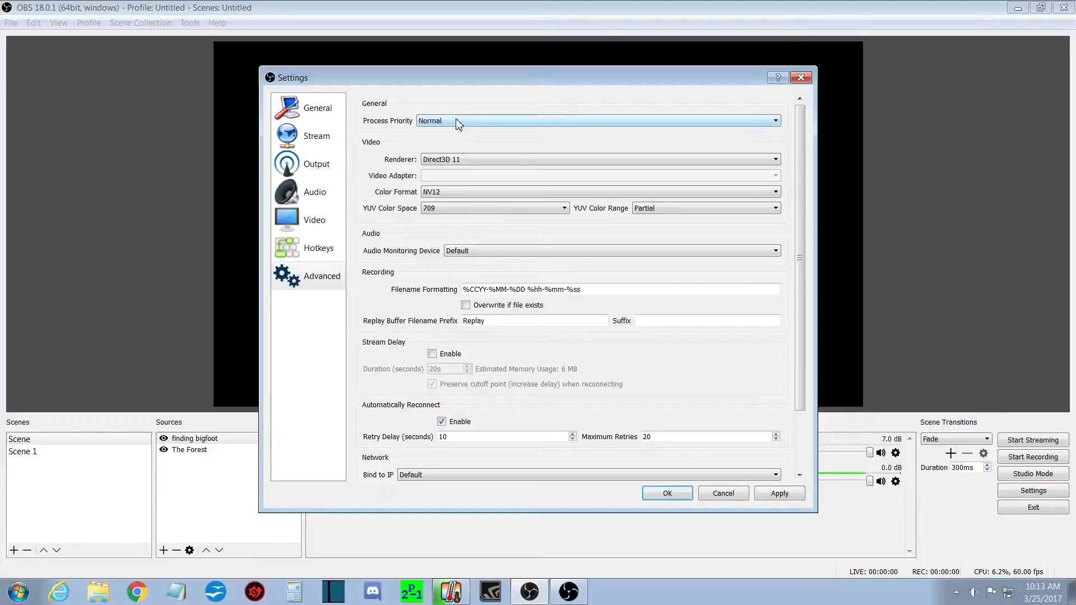
click(778, 123)
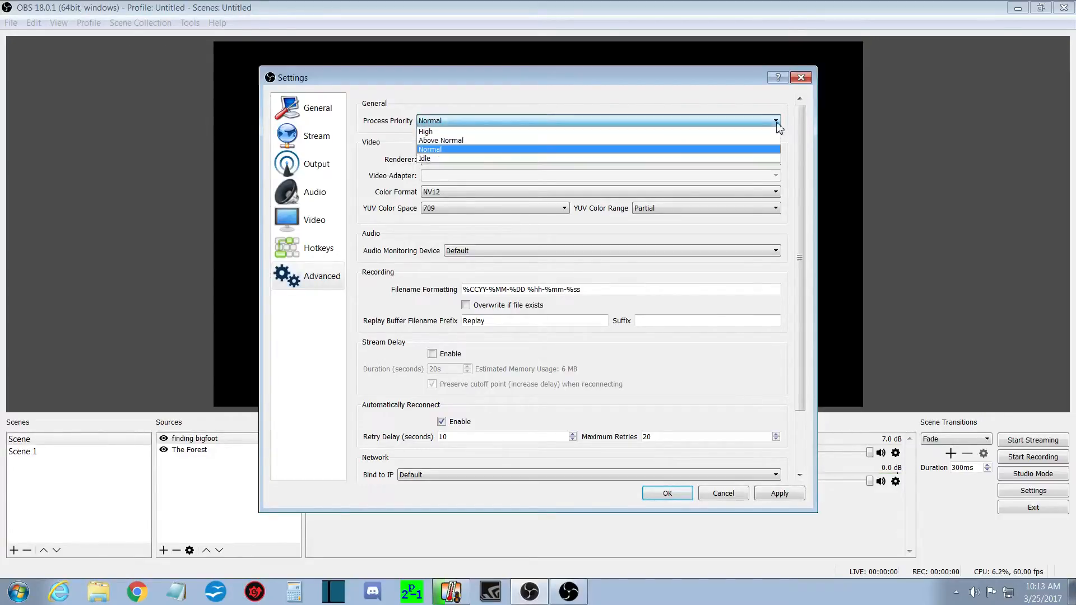
click(449, 150)
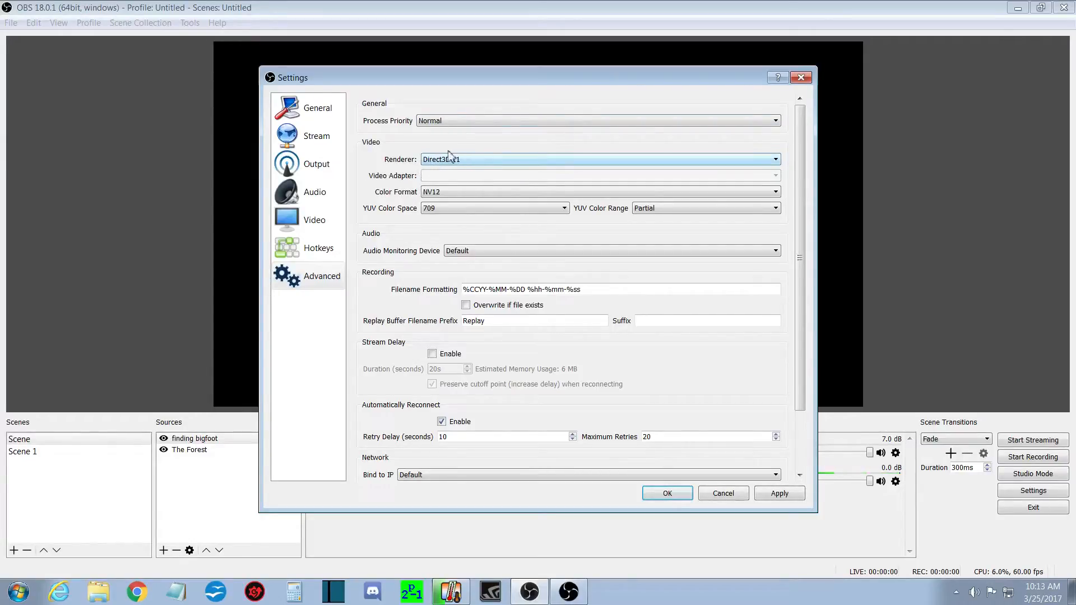
click(776, 160)
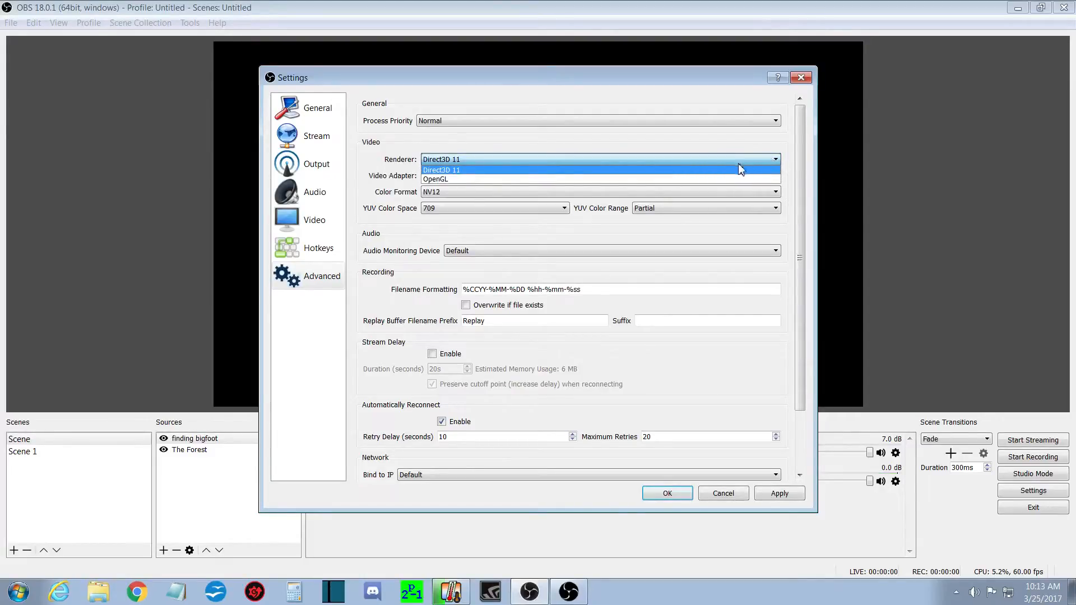
click(461, 170)
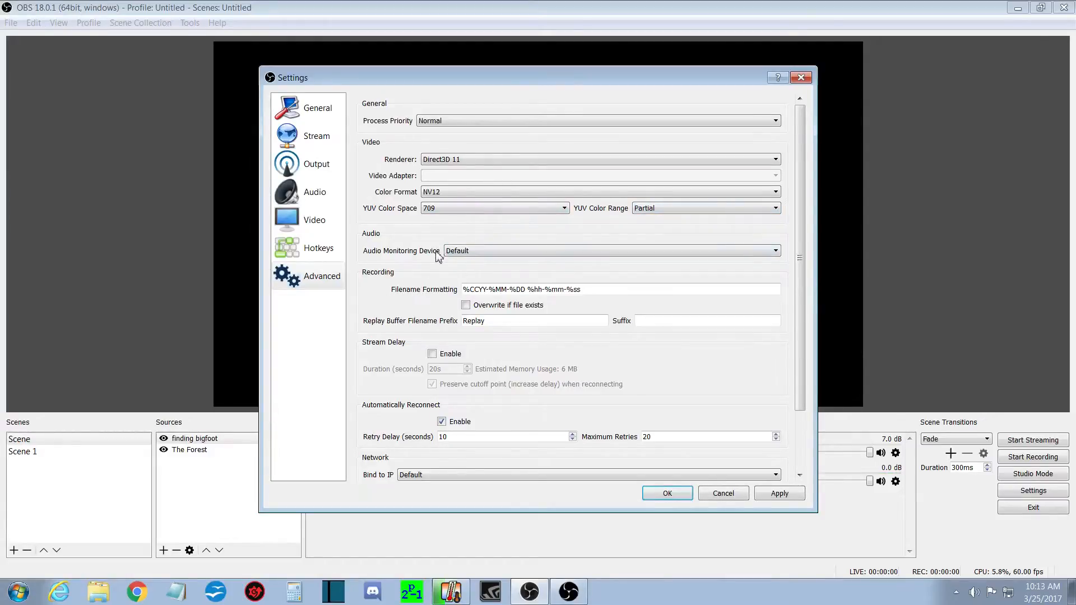
- Review the advanced recording, stream delay, reconnect and network options, and revisit the audio and output settings
scroll(438, 255, down, 2)
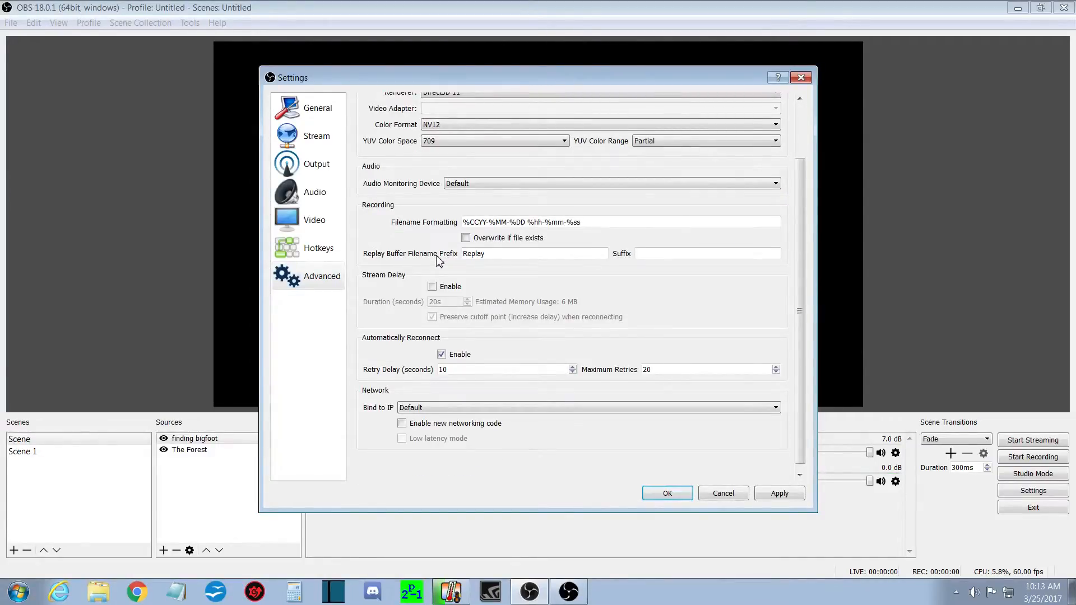
scroll(438, 260, down, 1)
scroll(438, 266, up, 3)
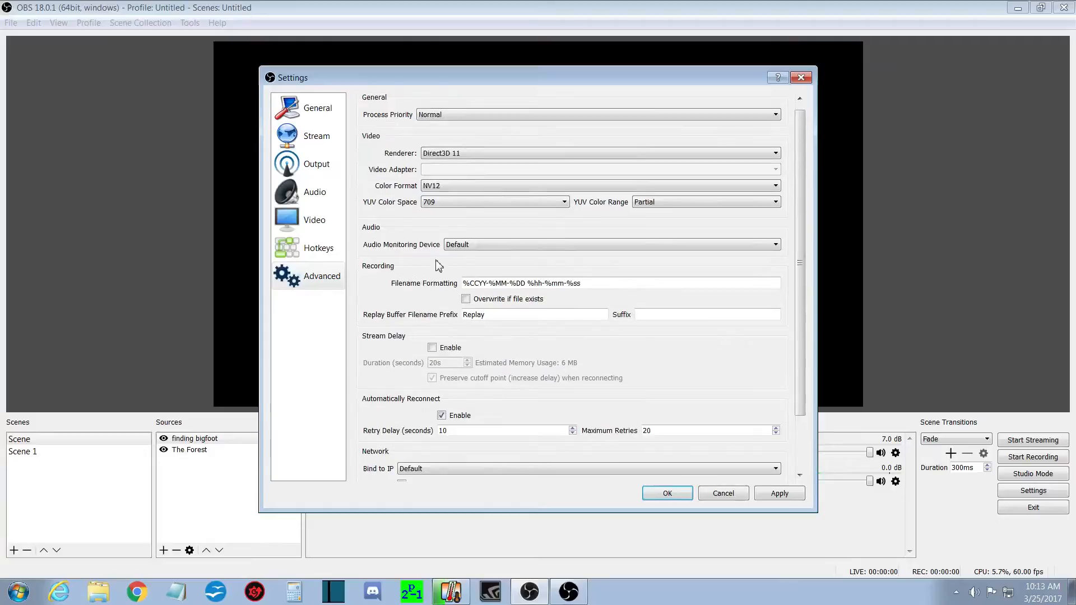
scroll(439, 266, up, 1)
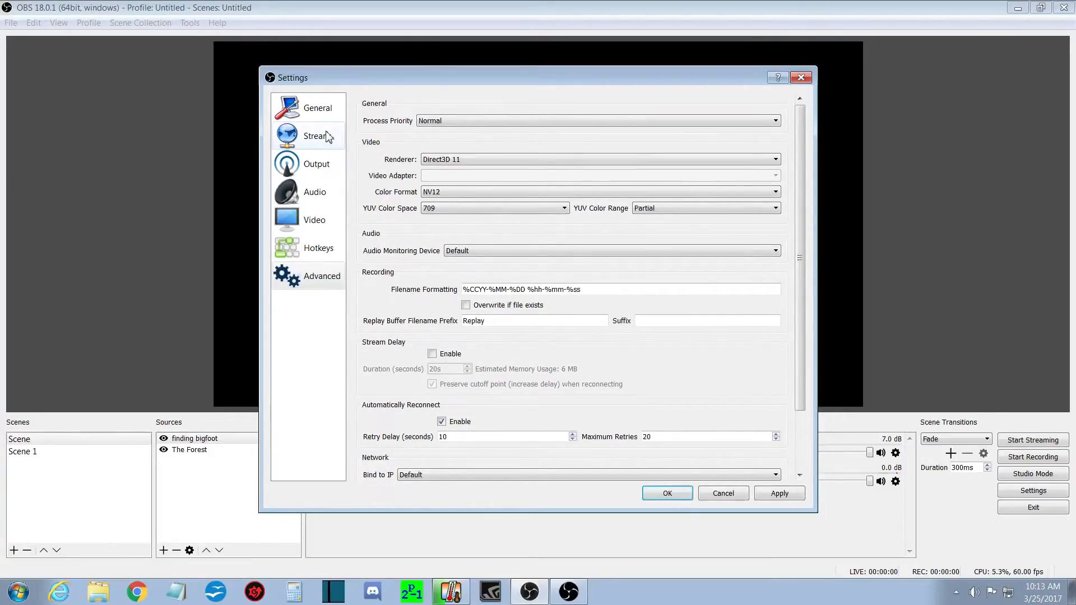
click(308, 192)
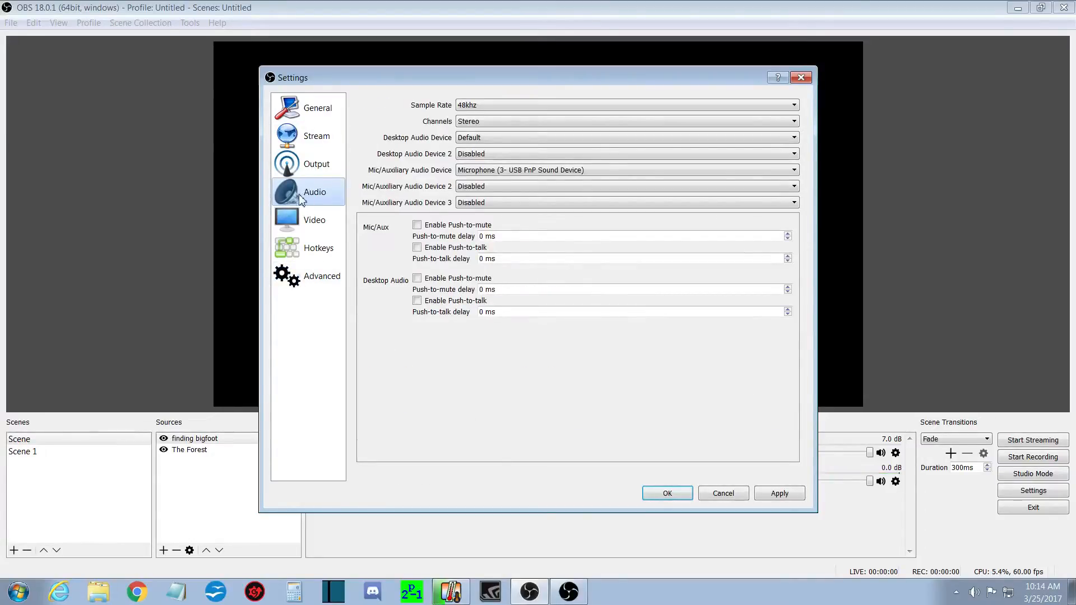
click(324, 168)
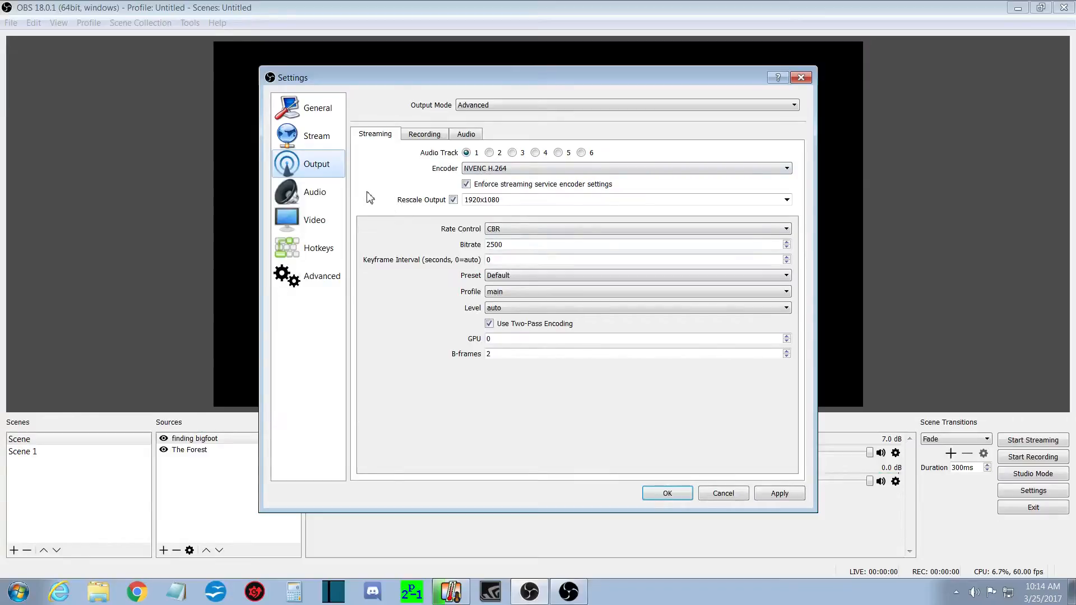
- Set the stream type to Streaming Services, the service to YouTube / YouTube Gaming and the server to Primary YouTube ingest server
click(328, 147)
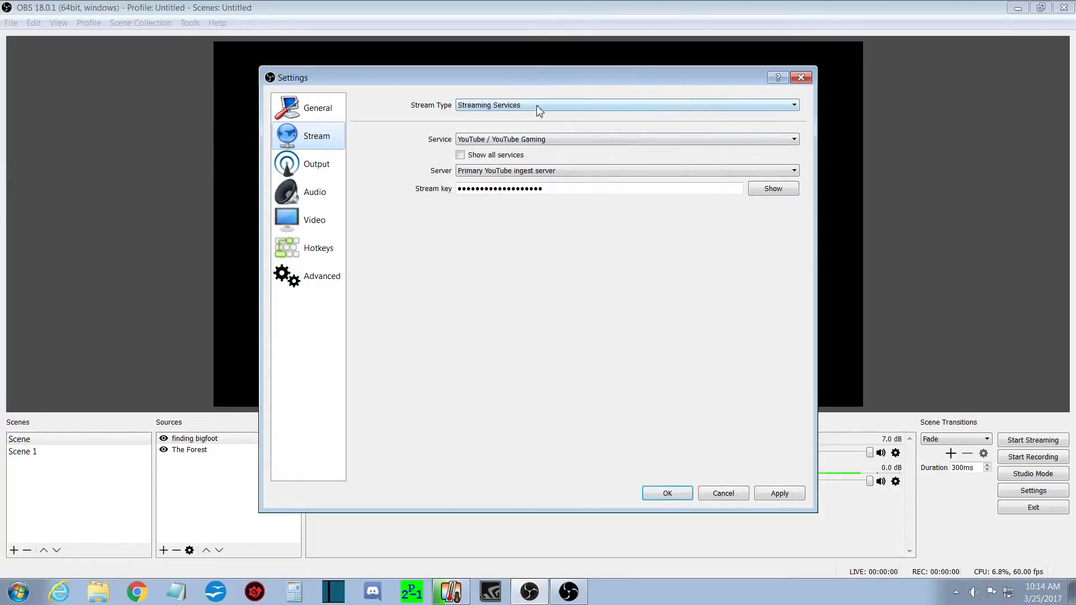
click(796, 108)
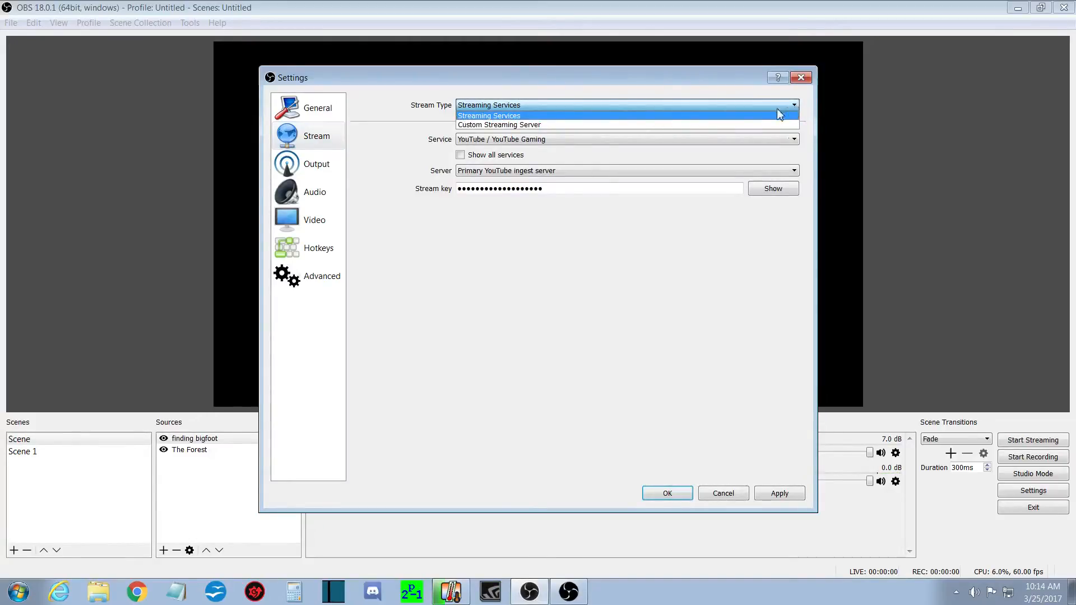
click(517, 117)
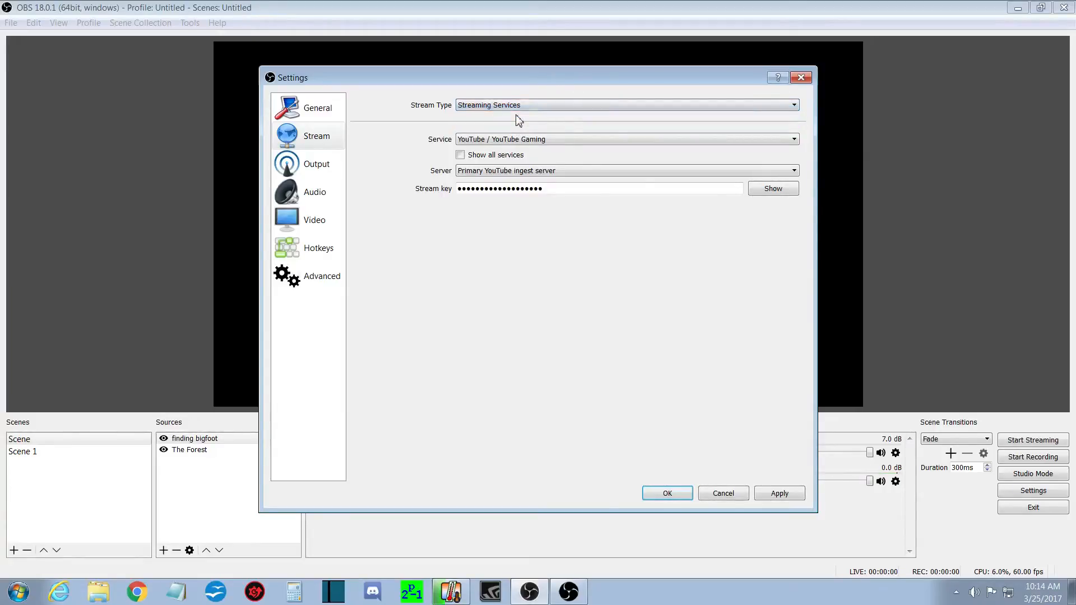
click(795, 140)
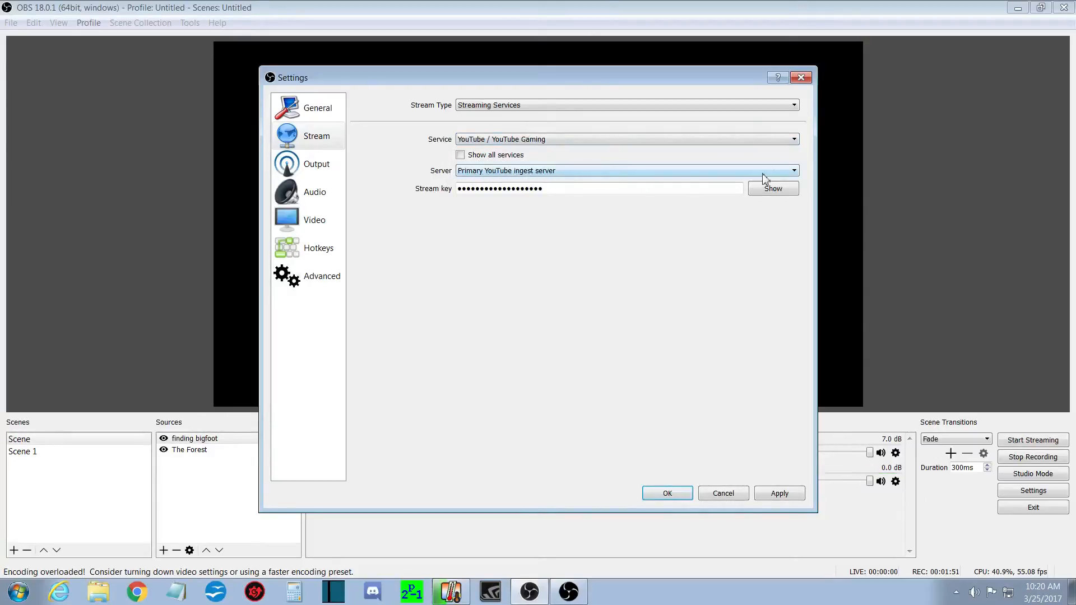
click(795, 171)
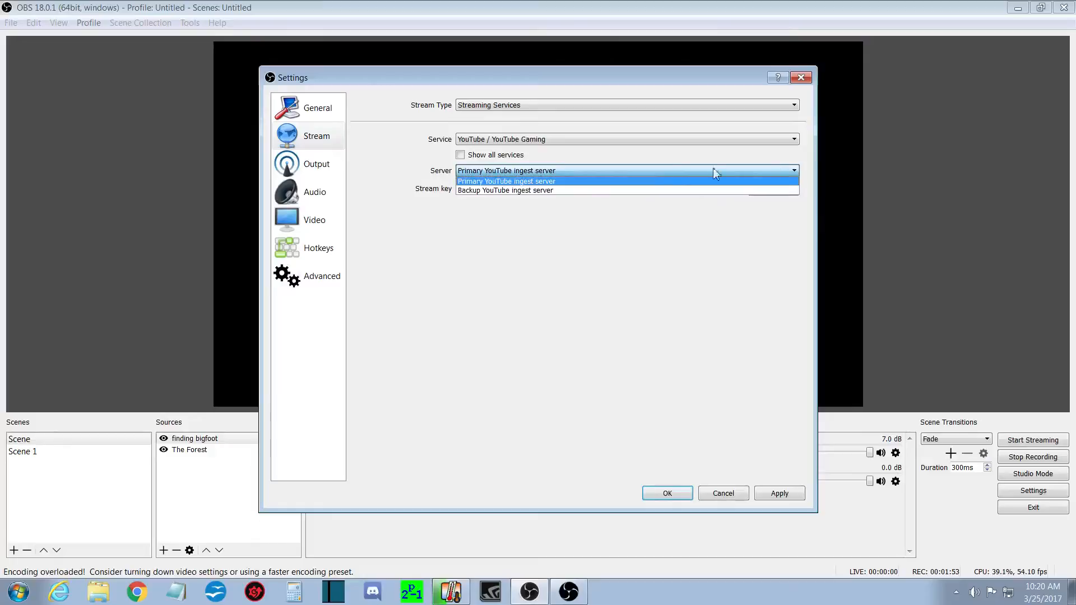
click(492, 182)
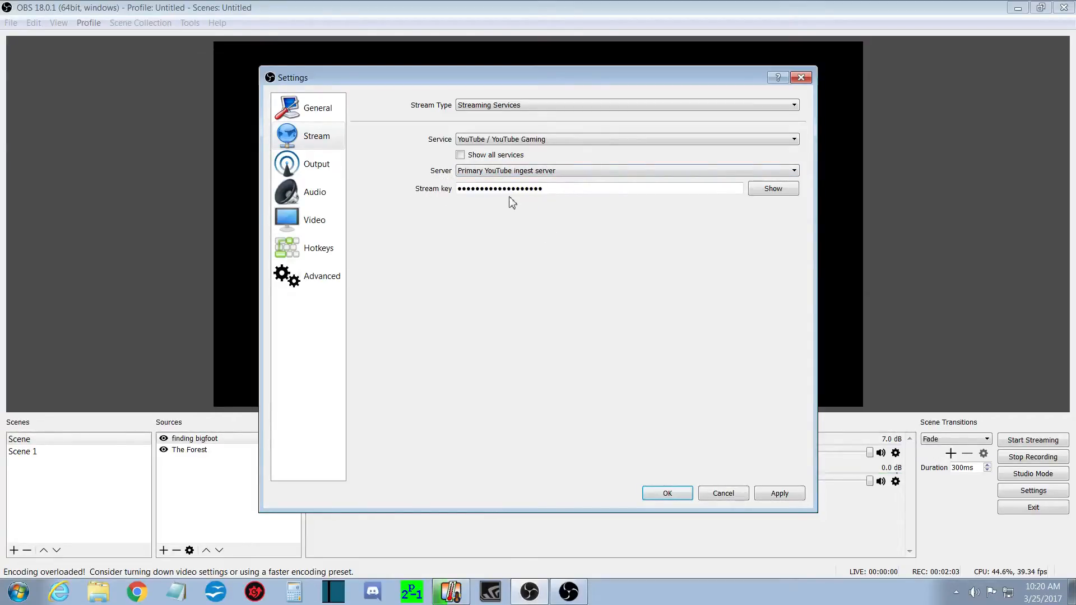
- Switch to a maximized Chrome window and open the YouTube channel page
click(137, 593)
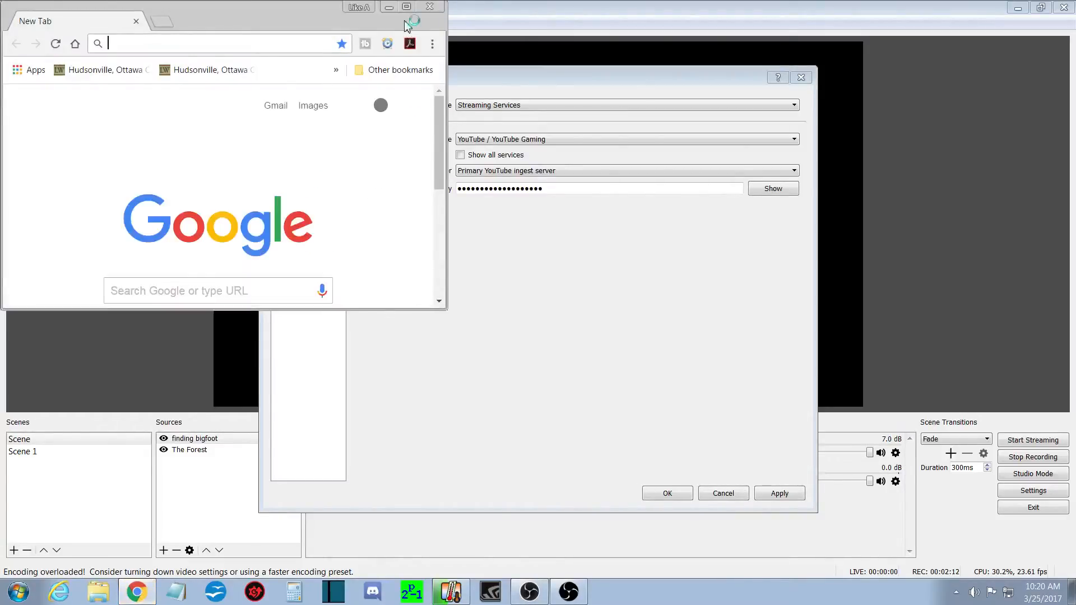
click(406, 7)
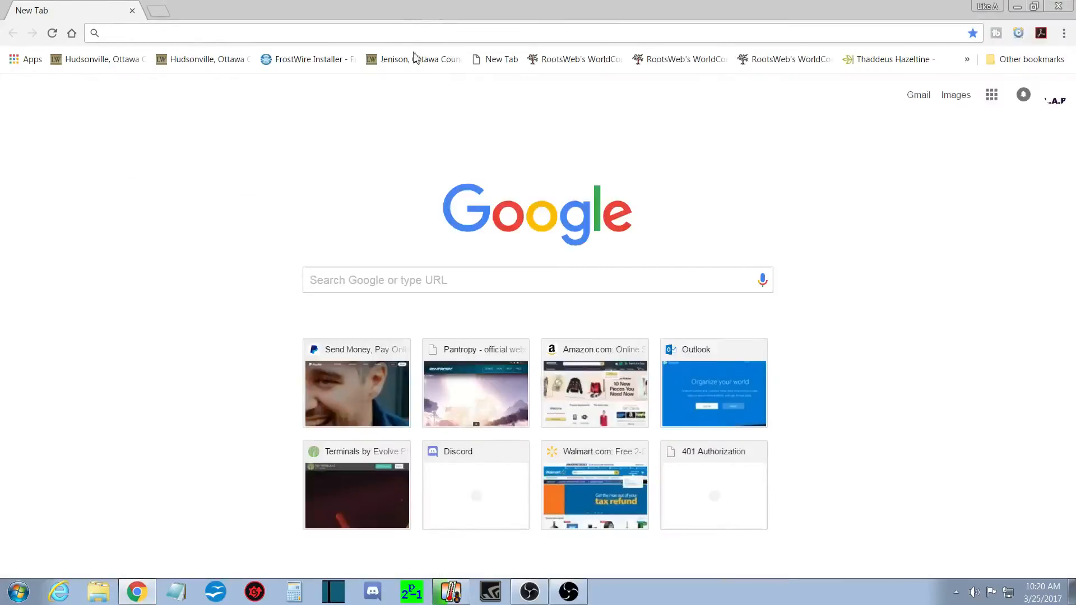
click(485, 286)
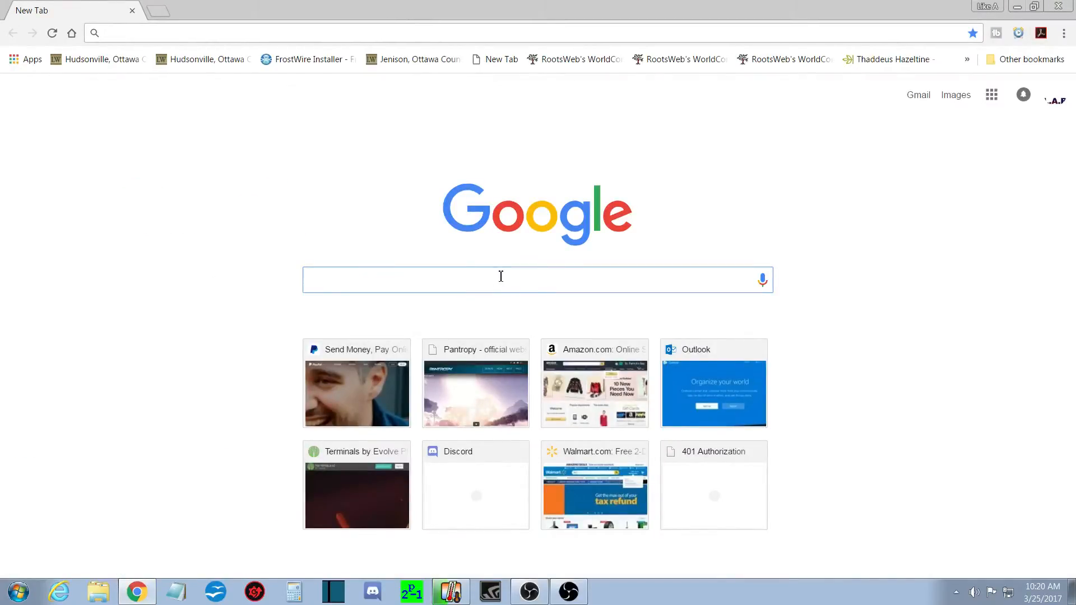
text(yoj)
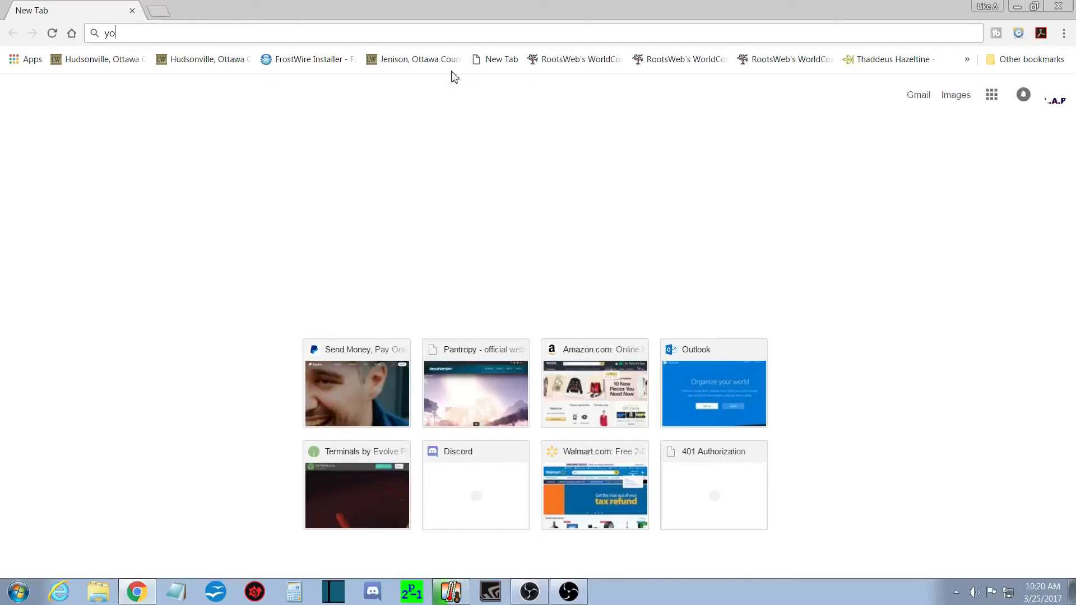
key(Return)
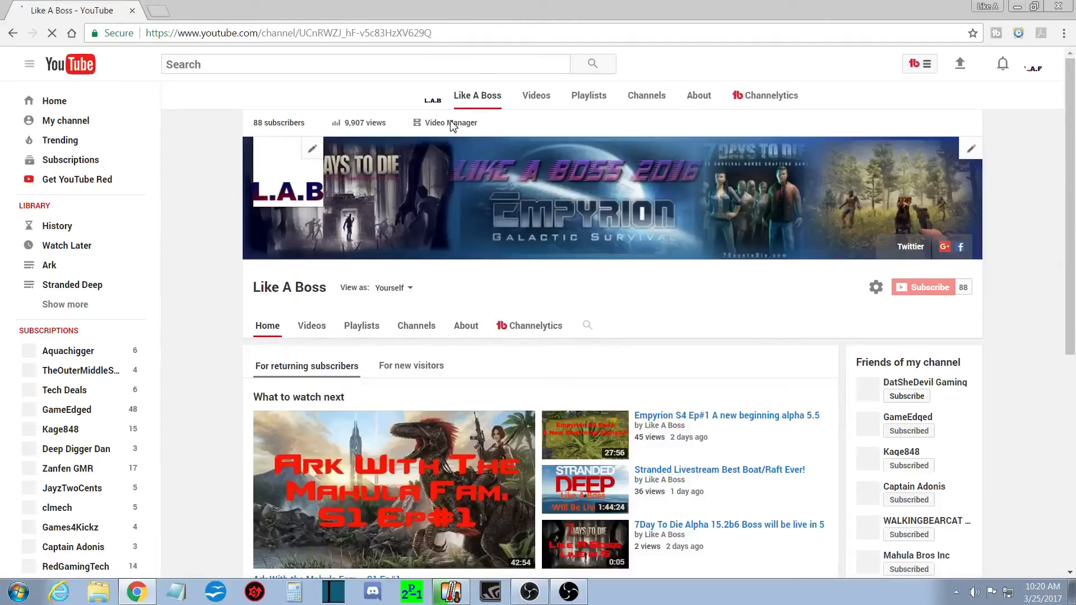
- Open the channel's live streaming dashboard through the Video Manager and locate the stream name/key in the encoder setup
click(453, 125)
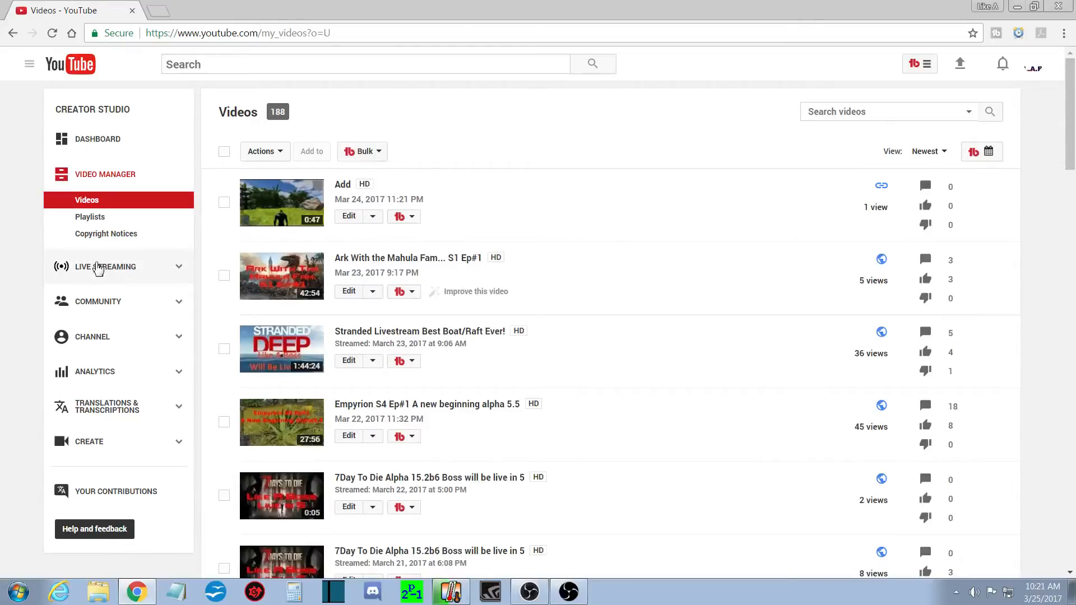
click(97, 267)
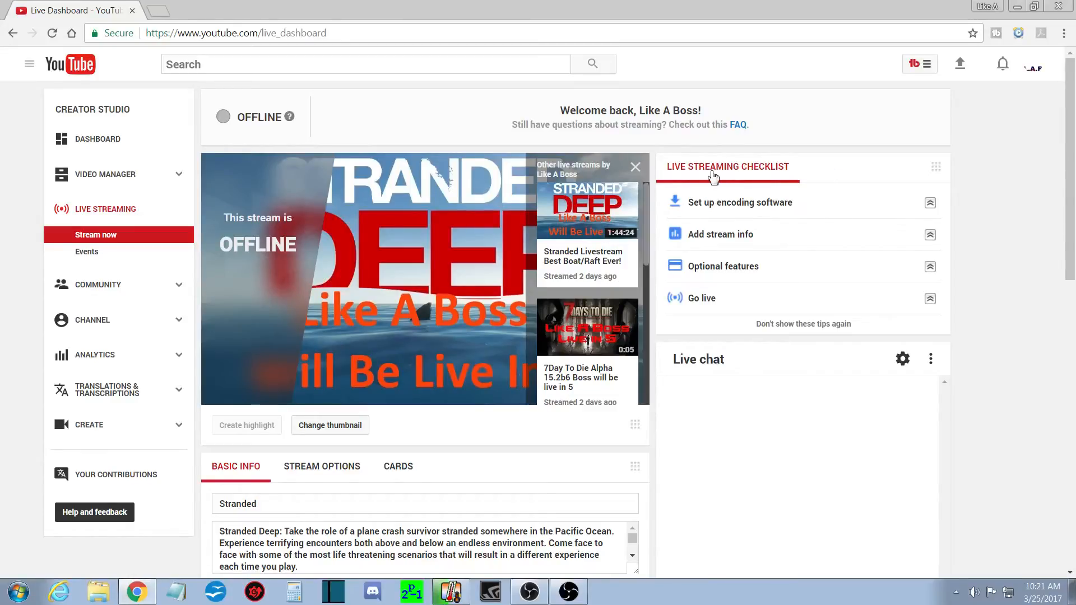
scroll(740, 364, down, 2)
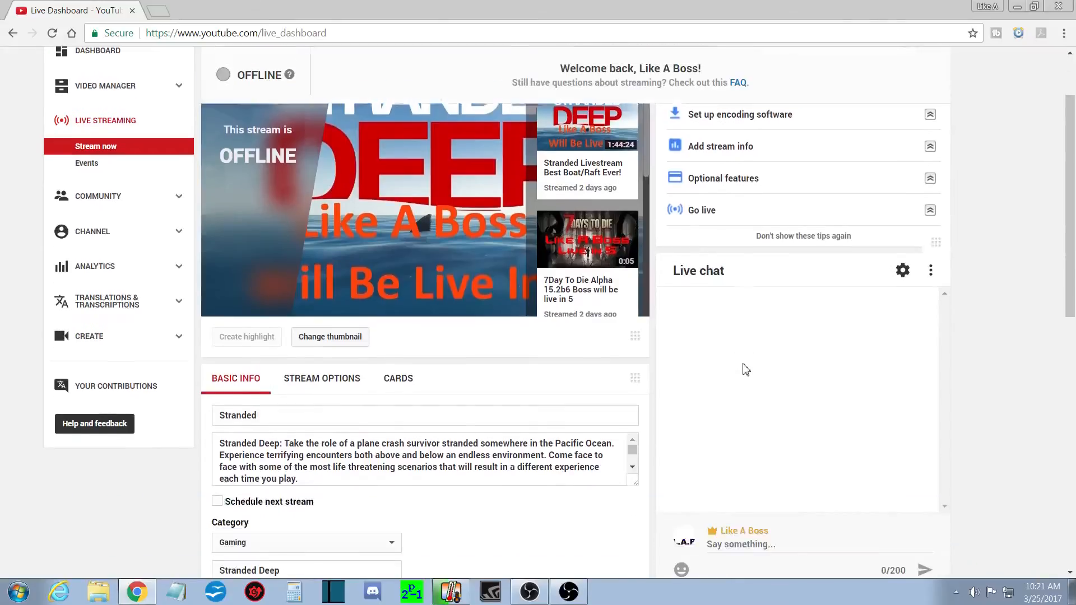
scroll(745, 367, down, 7)
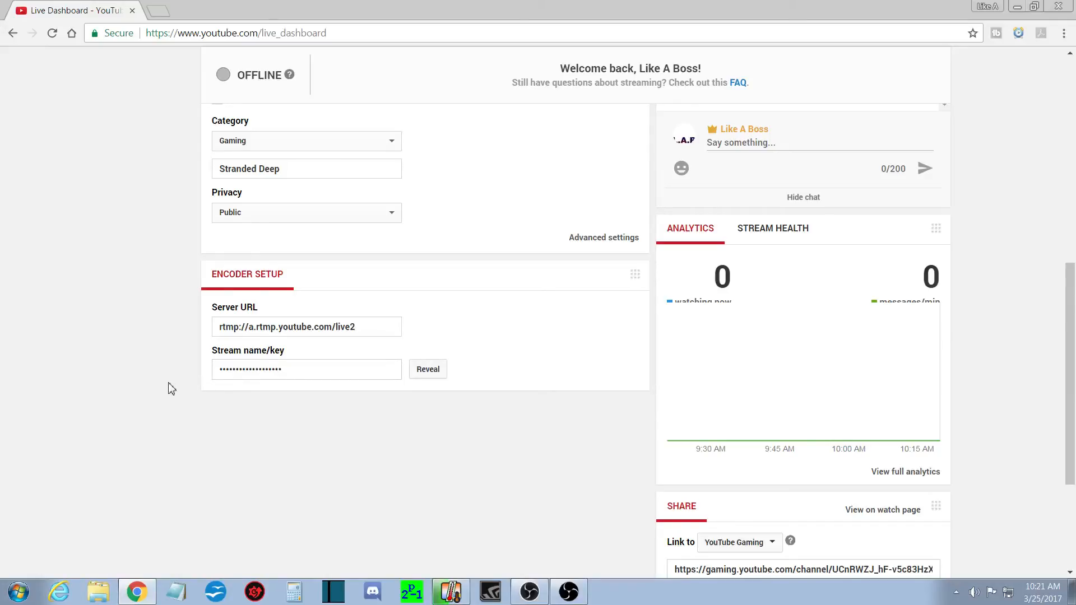
- Try to copy the masked stream name/key from the encoder setup
click(311, 372)
right_click(306, 369)
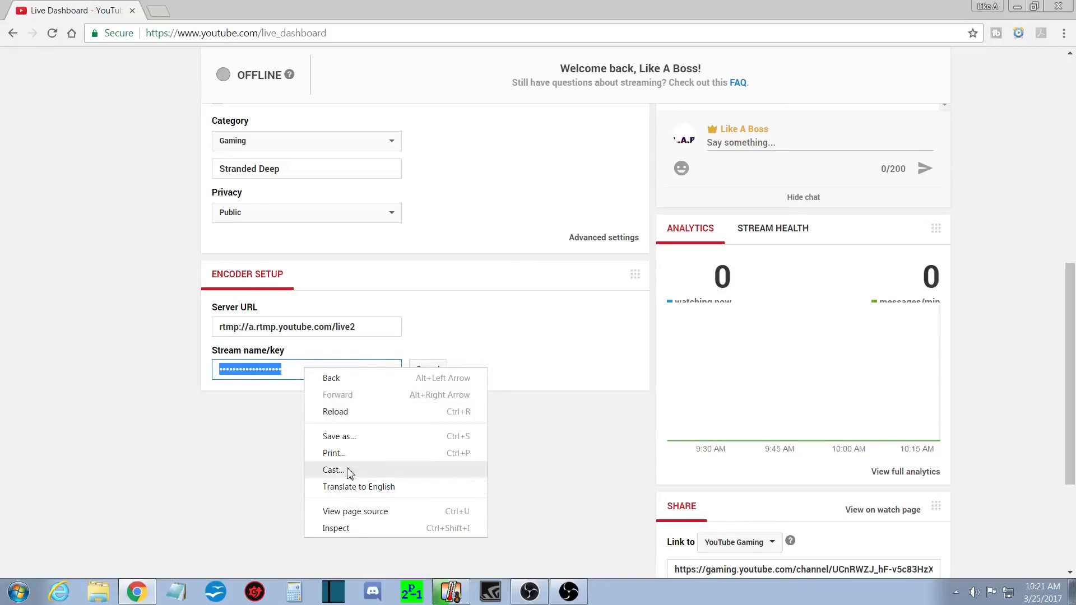
click(278, 454)
click(315, 374)
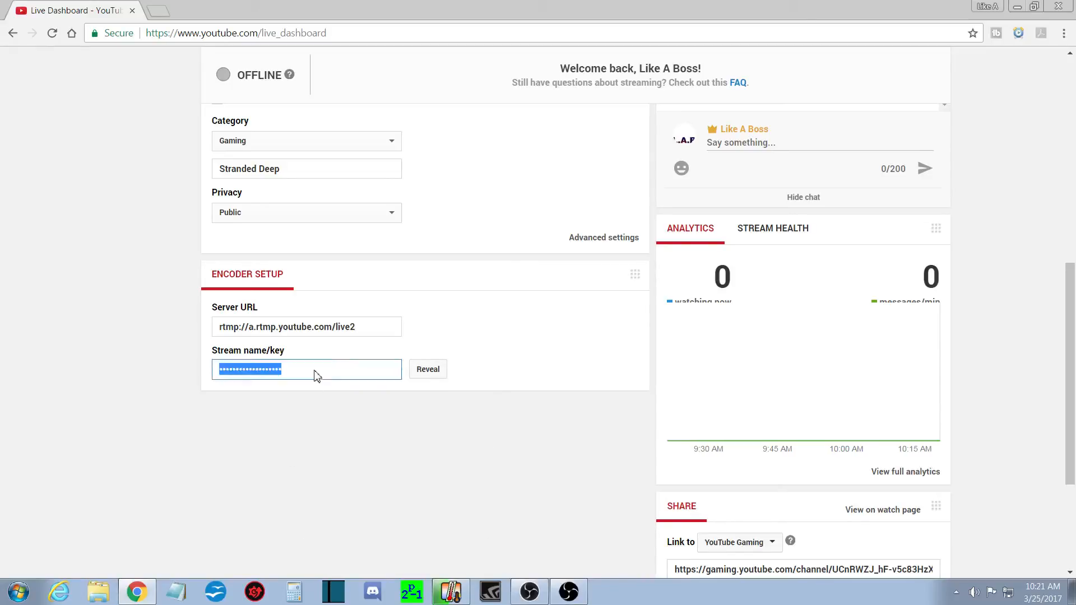
right_click(314, 372)
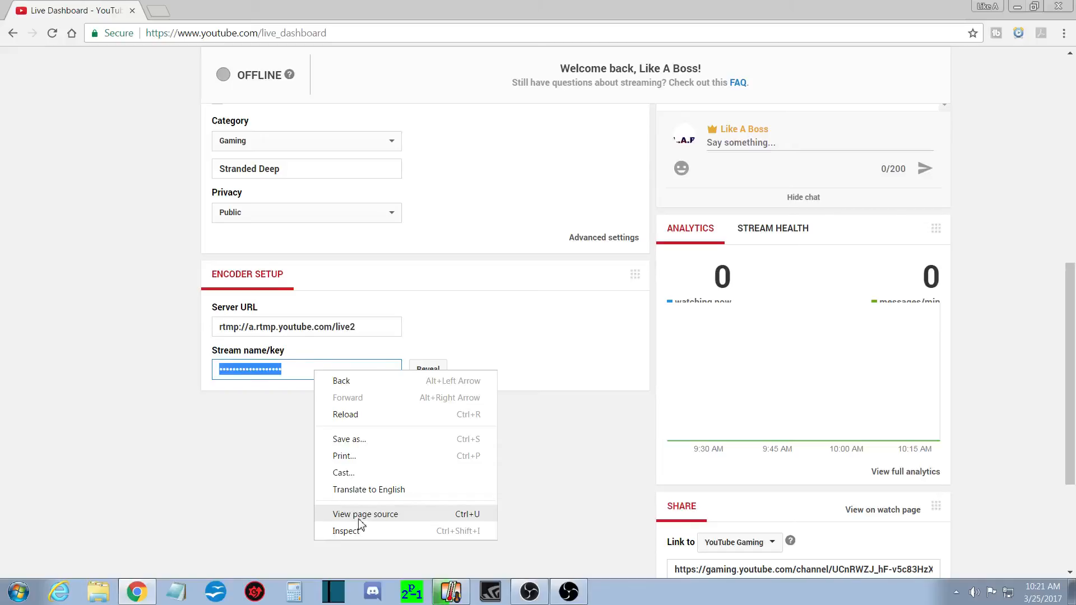
click(303, 481)
click(299, 477)
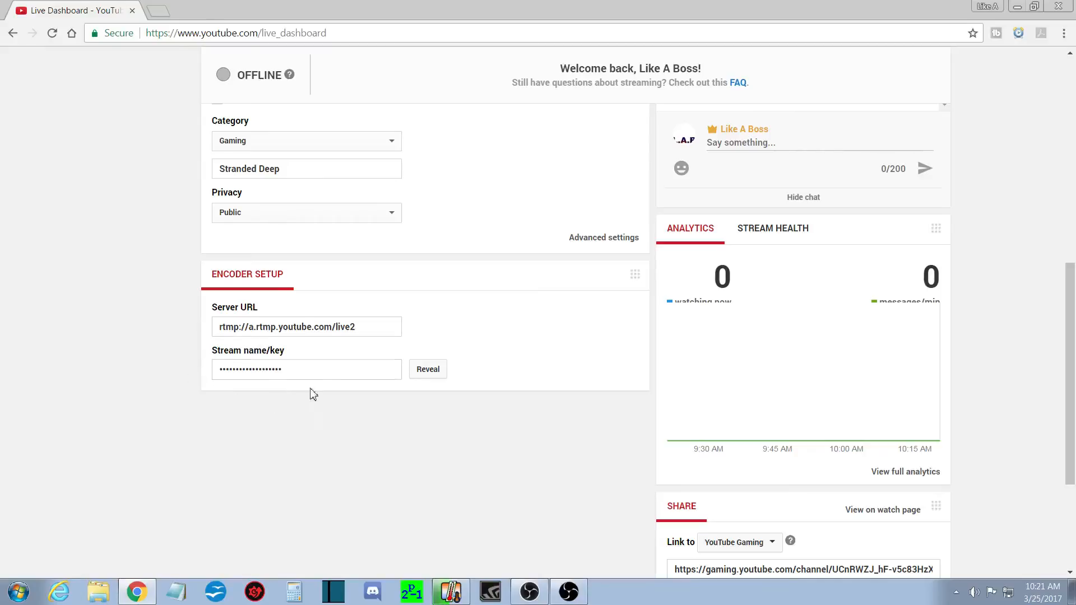
- Return to OBS, review the general, stream, output and video settings, and accept the settings
click(1019, 7)
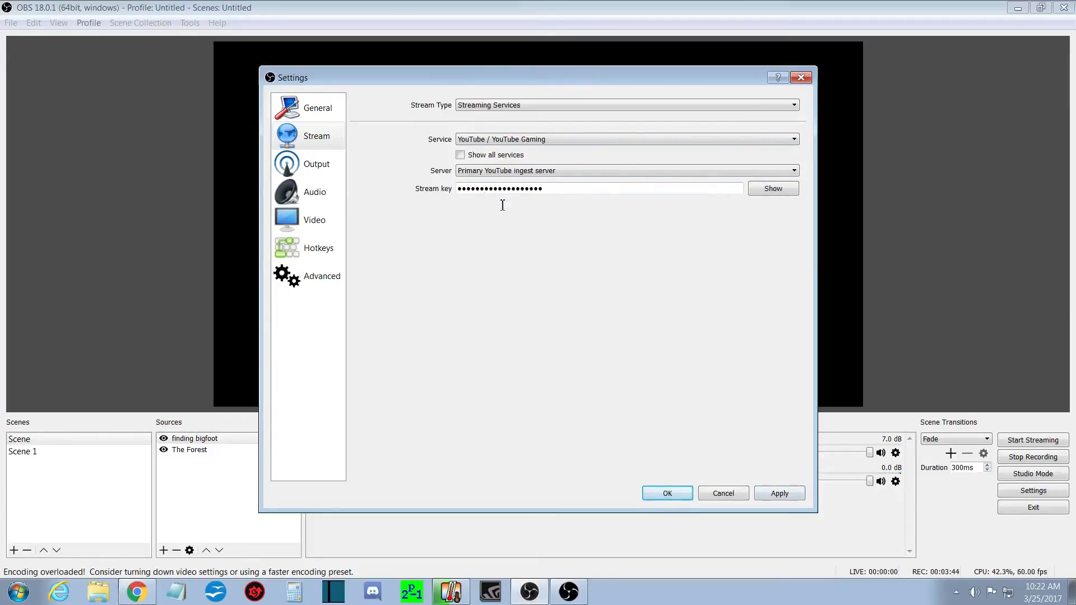
click(317, 112)
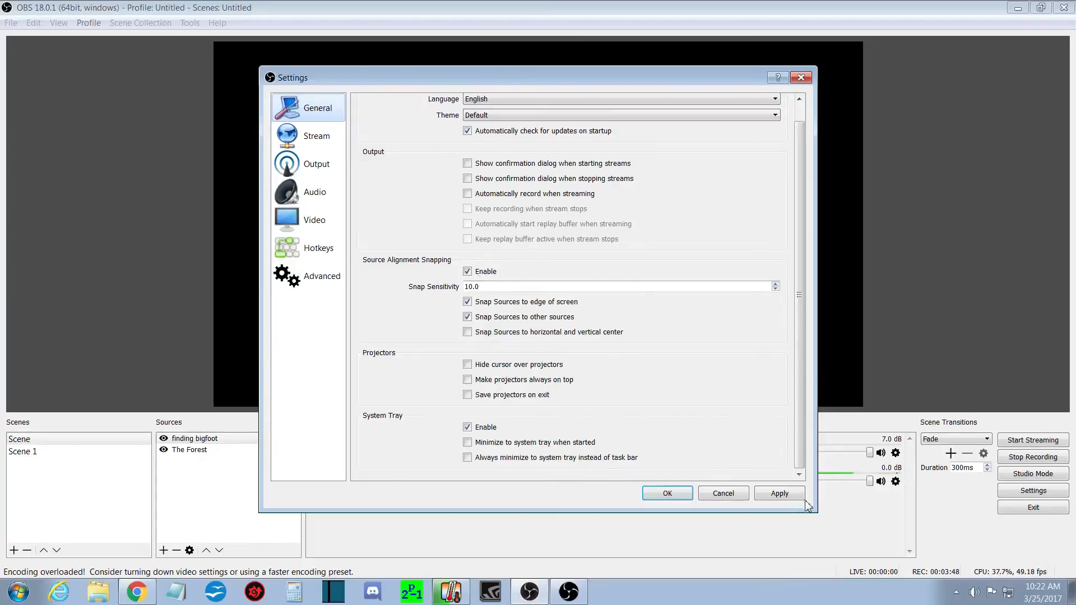
click(324, 130)
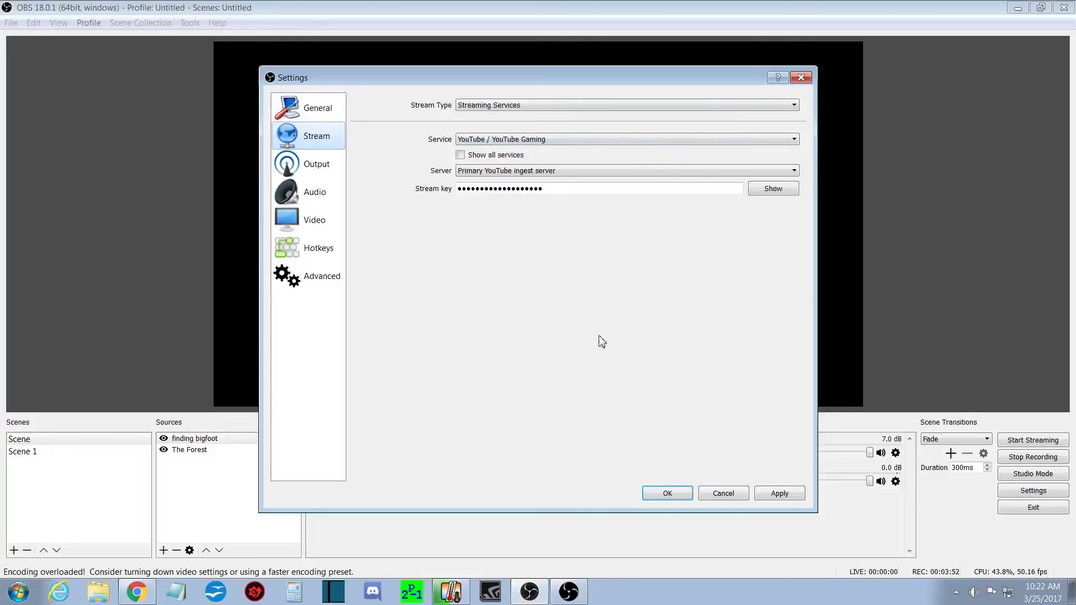
click(310, 161)
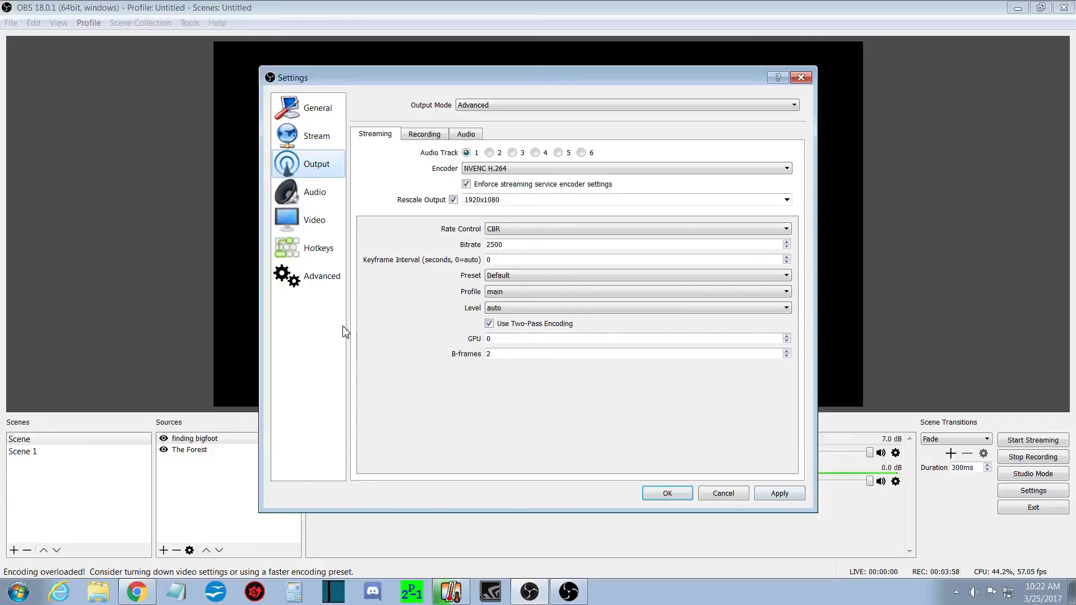
click(318, 225)
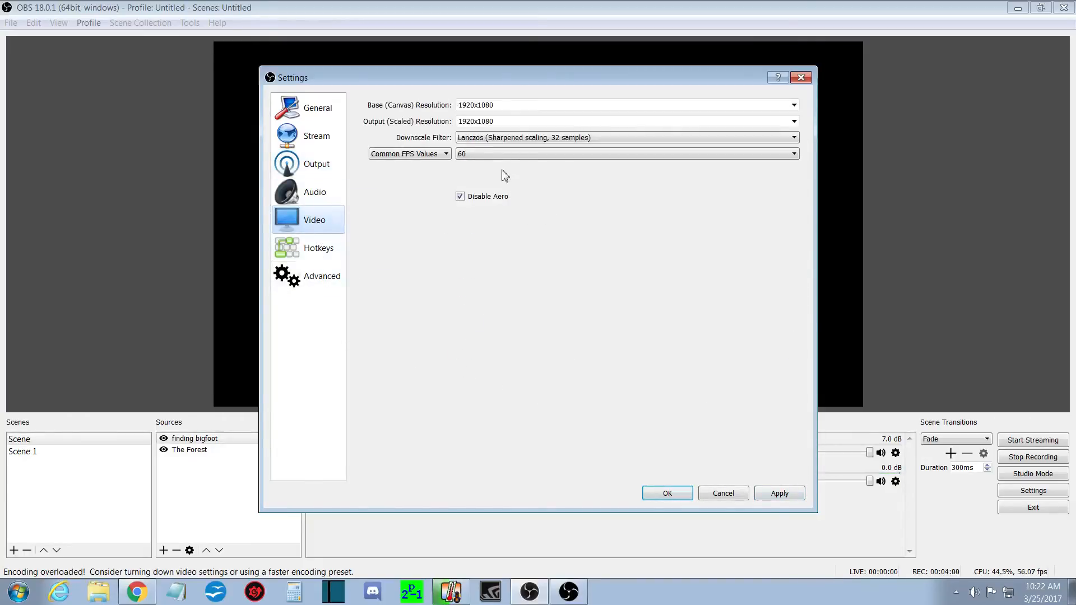
click(460, 197)
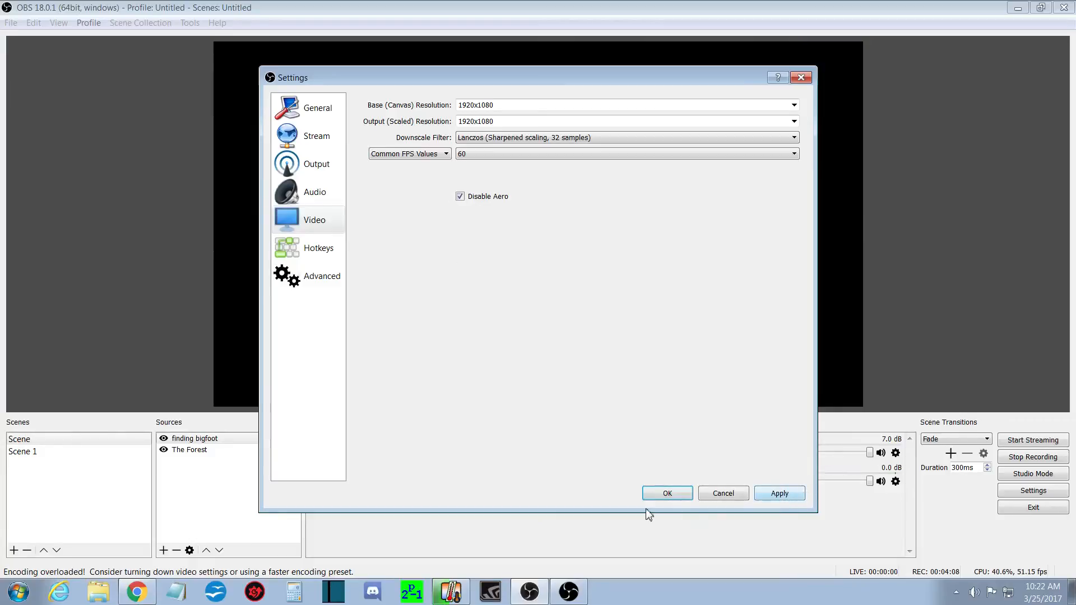
click(663, 496)
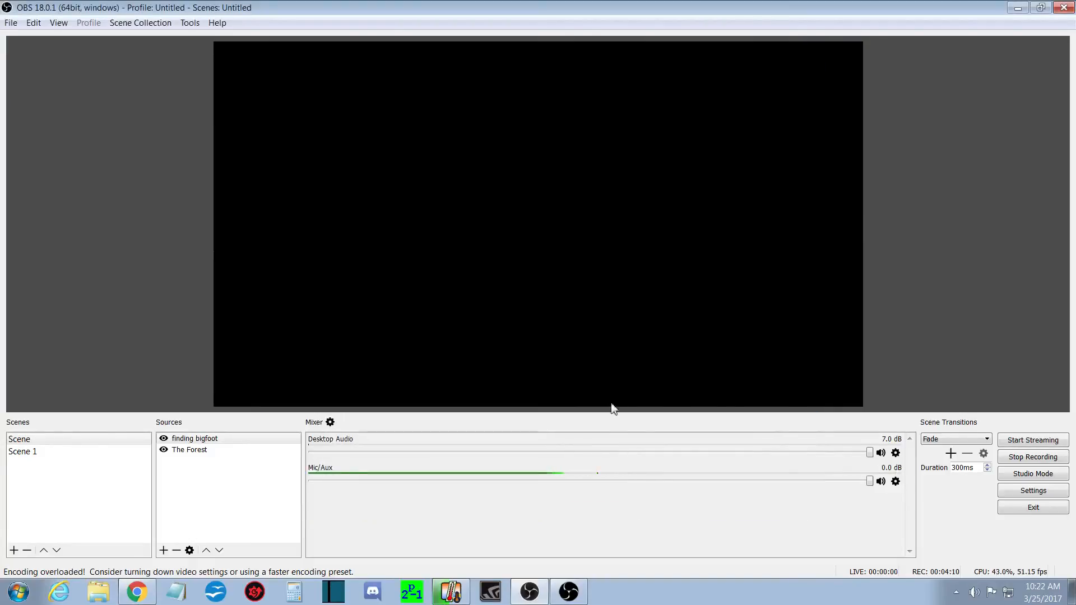